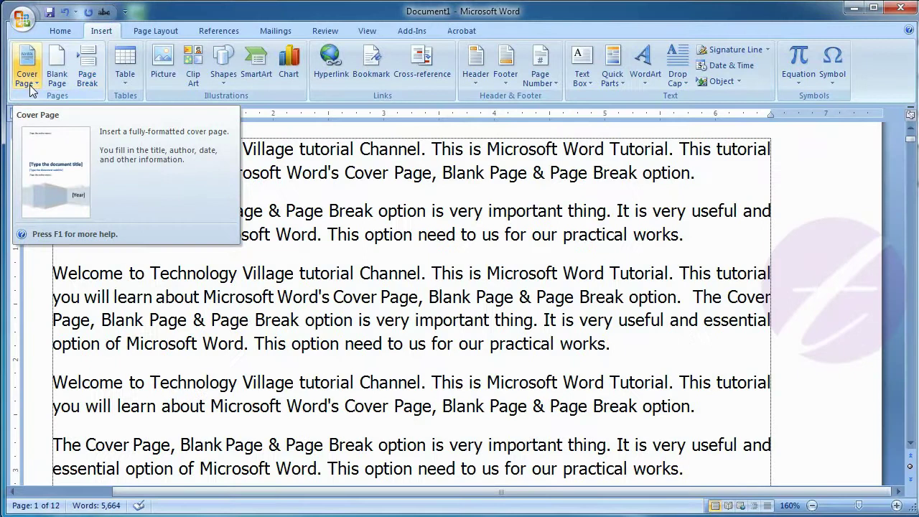
# Step: Insert the built-in Mod cover page design, with title, subtitle, abstract and date placeholders
pyautogui.click(32, 87)
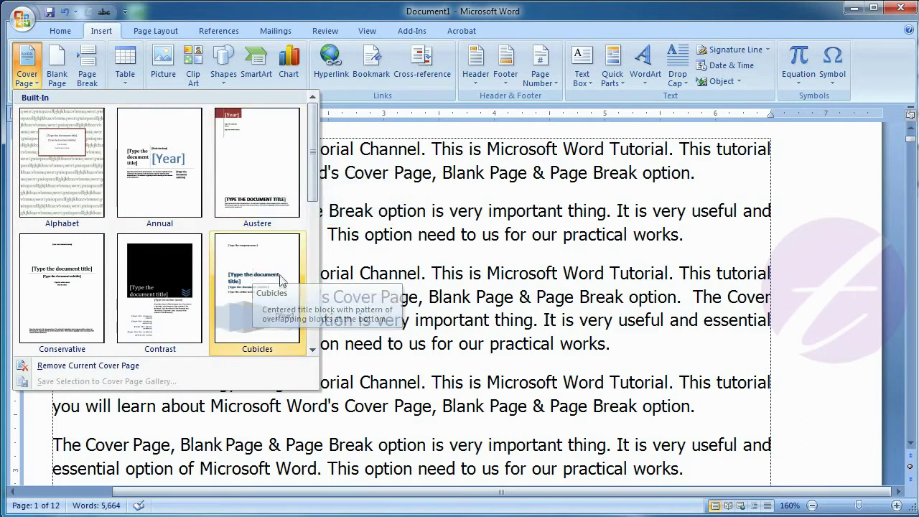
pyautogui.click(313, 350)
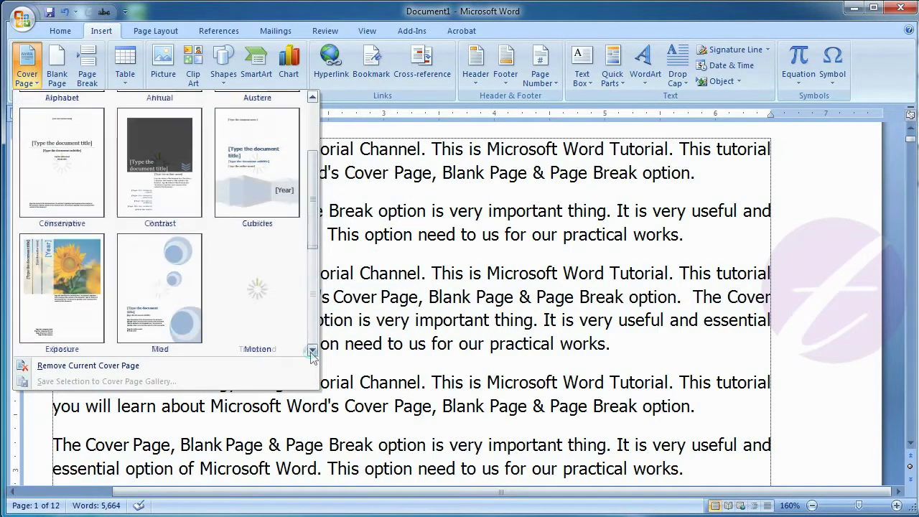
pyautogui.click(313, 352)
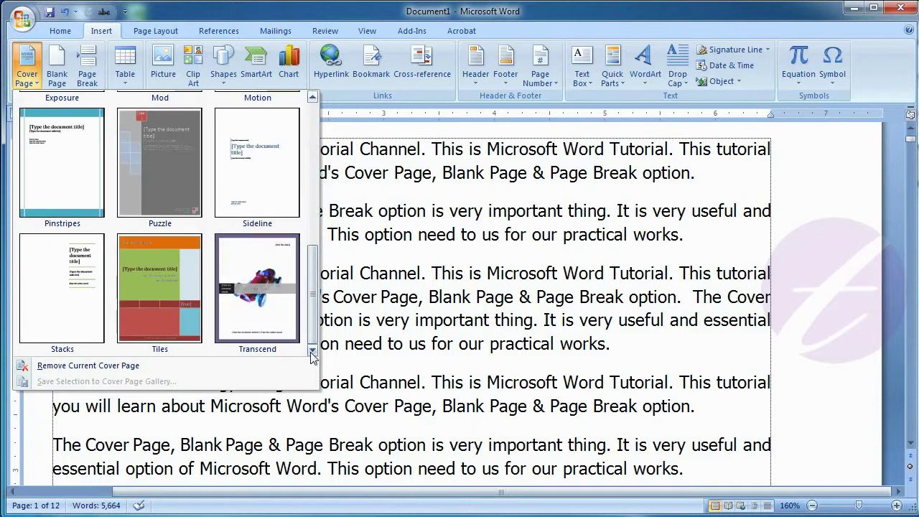
pyautogui.click(313, 97)
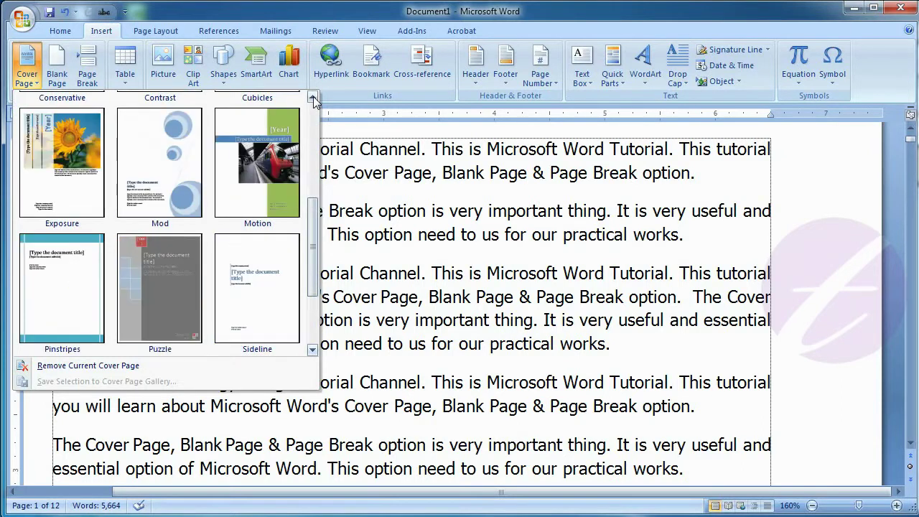
pyautogui.click(182, 197)
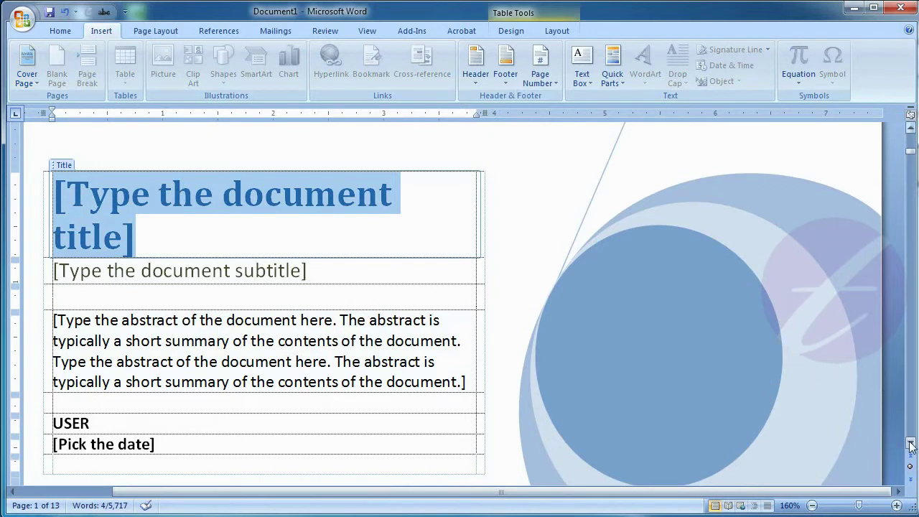
pyautogui.scroll(-10, 910, 439)
pyautogui.scroll(-3, 911, 433)
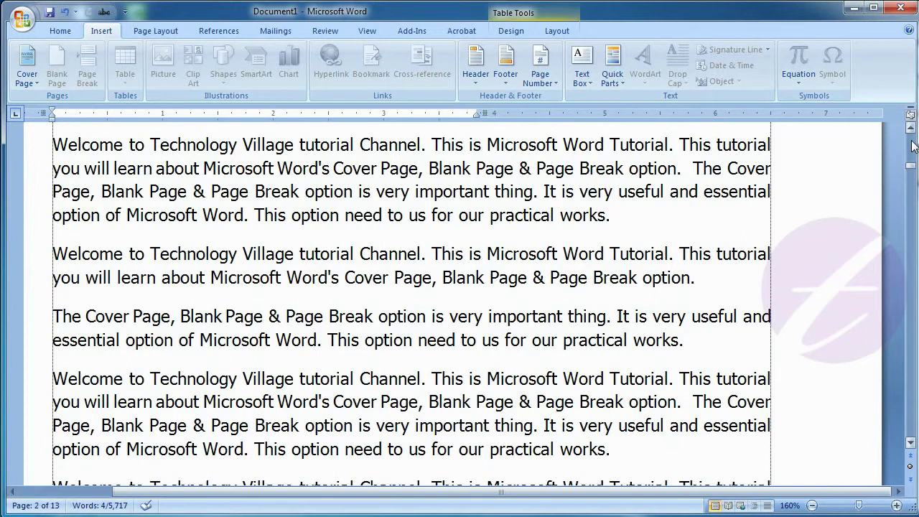
pyautogui.scroll(3, 914, 147)
pyautogui.click(484, 369)
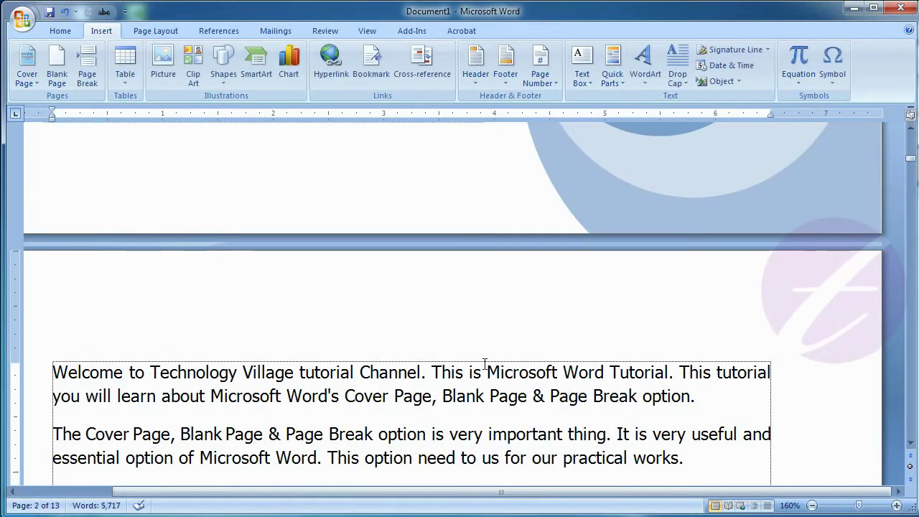
pyautogui.scroll(5, 485, 367)
pyautogui.scroll(5, 484, 367)
pyautogui.scroll(5, 485, 366)
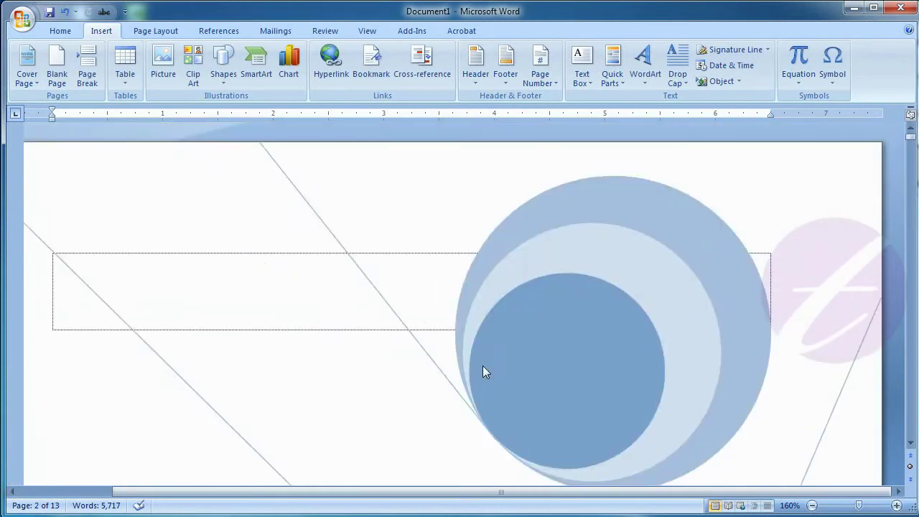
pyautogui.click(279, 359)
pyautogui.scroll(-5, 279, 357)
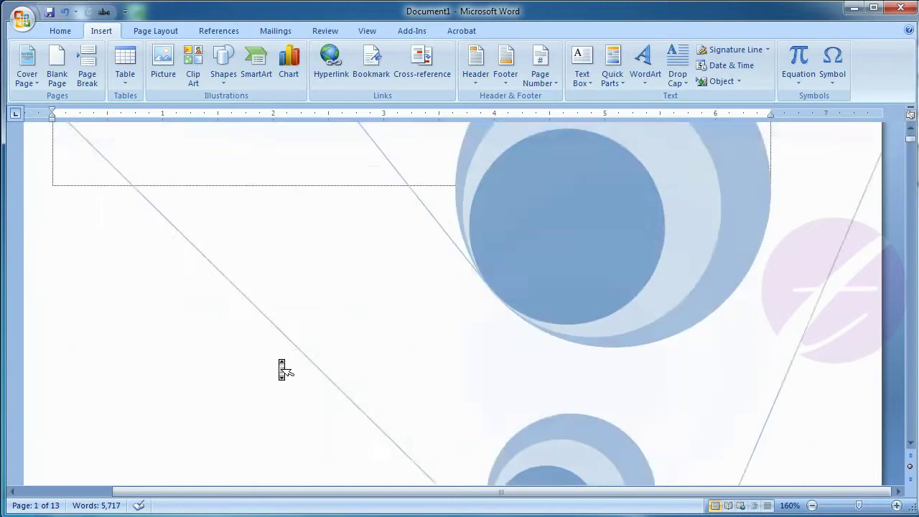
pyautogui.scroll(-3, 279, 357)
pyautogui.scroll(-3, 279, 357)
pyautogui.scroll(-3, 279, 357)
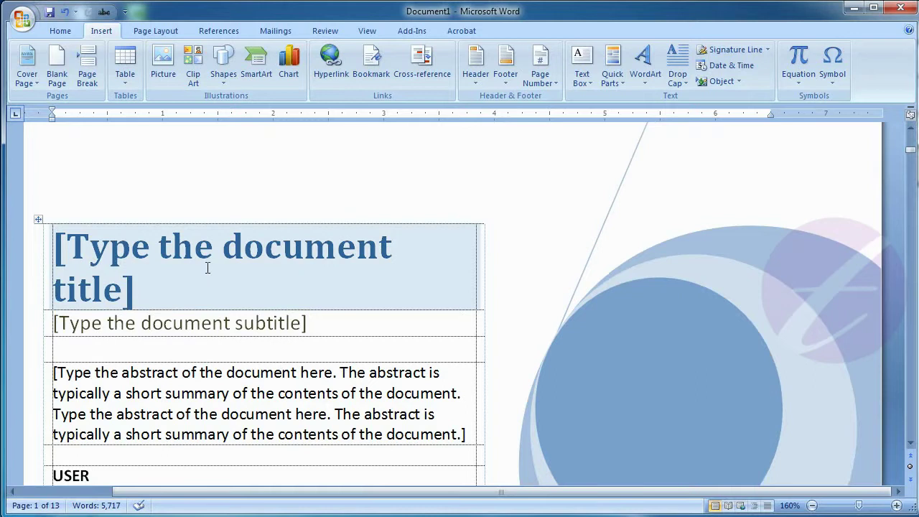
pyautogui.scroll(-1, 208, 268)
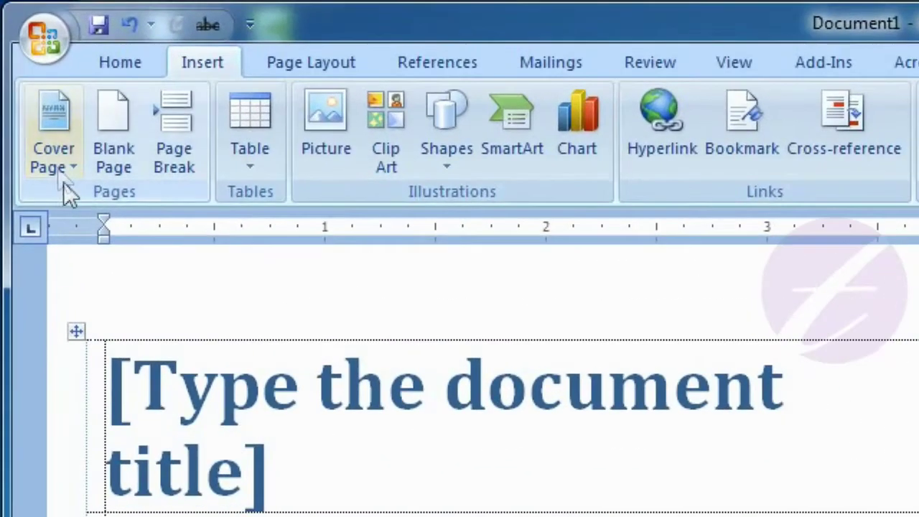
# Step: Remove the current Mod cover page and place the caret before 'Welcome'
pyautogui.click(27, 82)
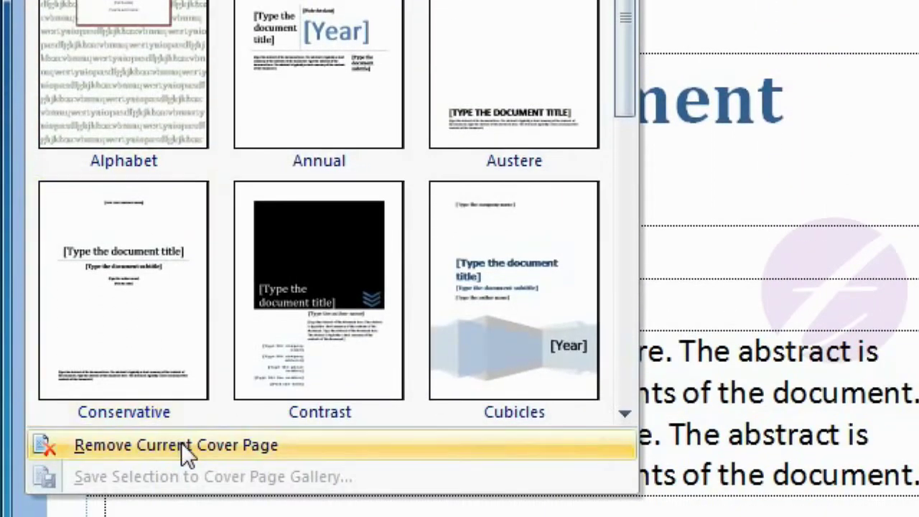
pyautogui.click(258, 446)
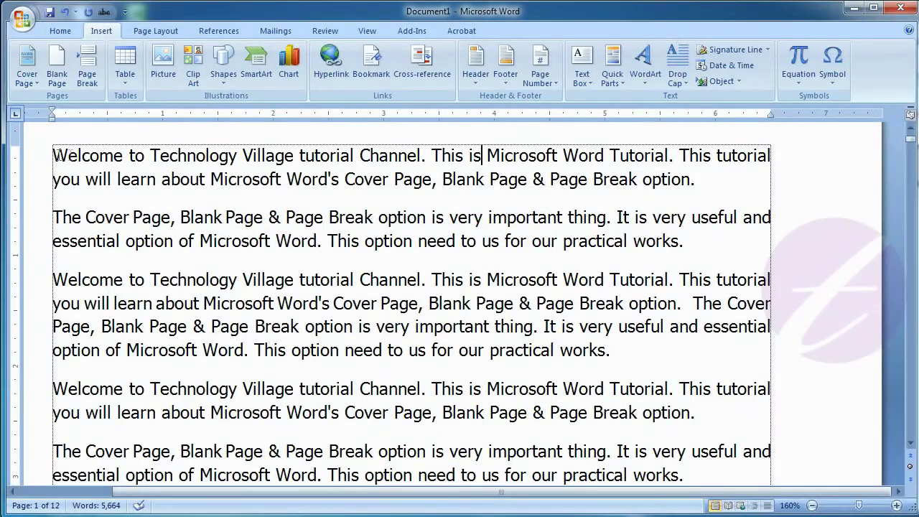
pyautogui.click(53, 155)
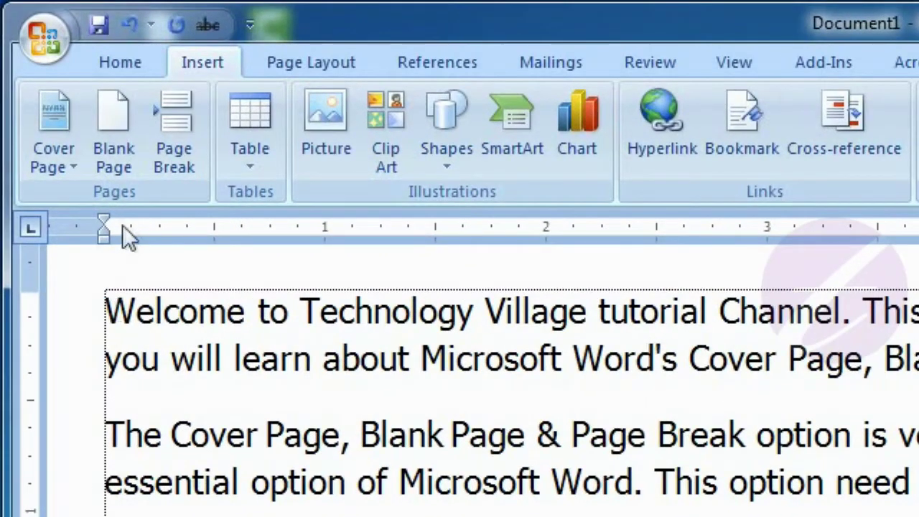
# Step: Insert a blank page ahead of the Welcome text
pyautogui.click(127, 144)
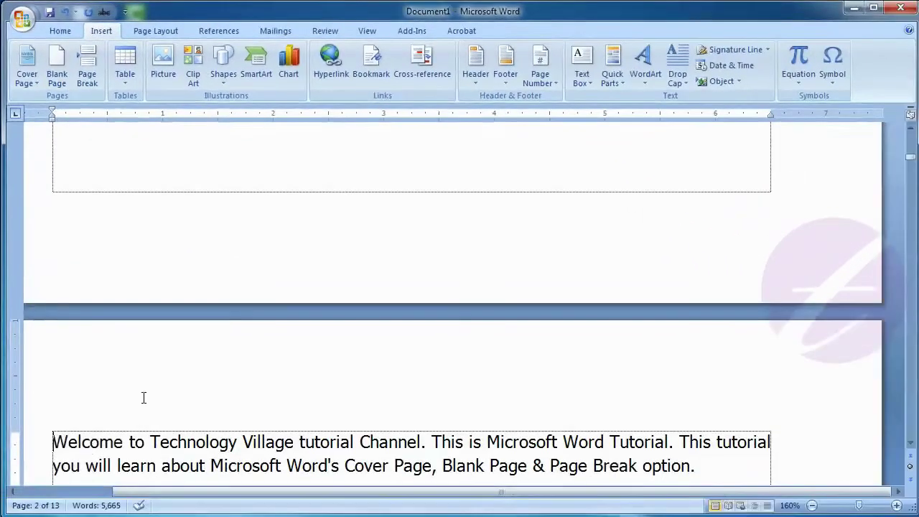
pyautogui.click(63, 447)
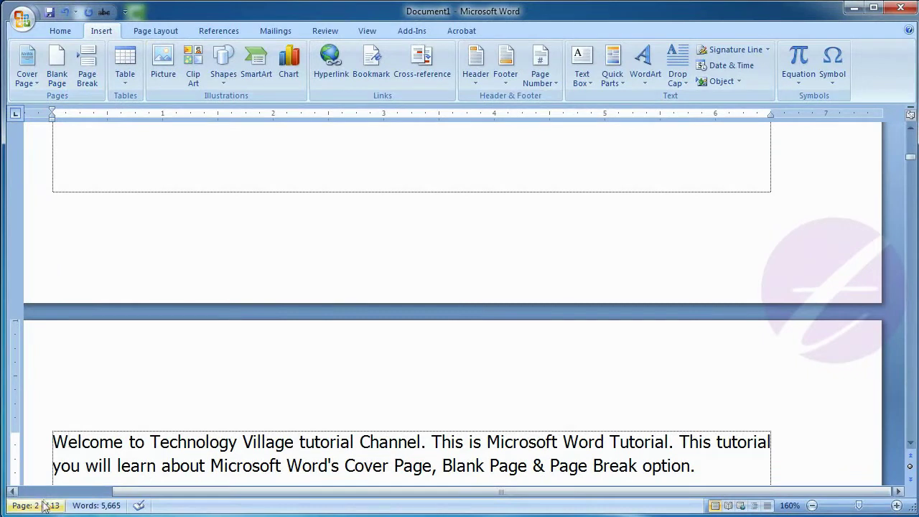
pyautogui.scroll(3, 72, 463)
pyautogui.scroll(2, 72, 463)
pyautogui.scroll(2, 72, 464)
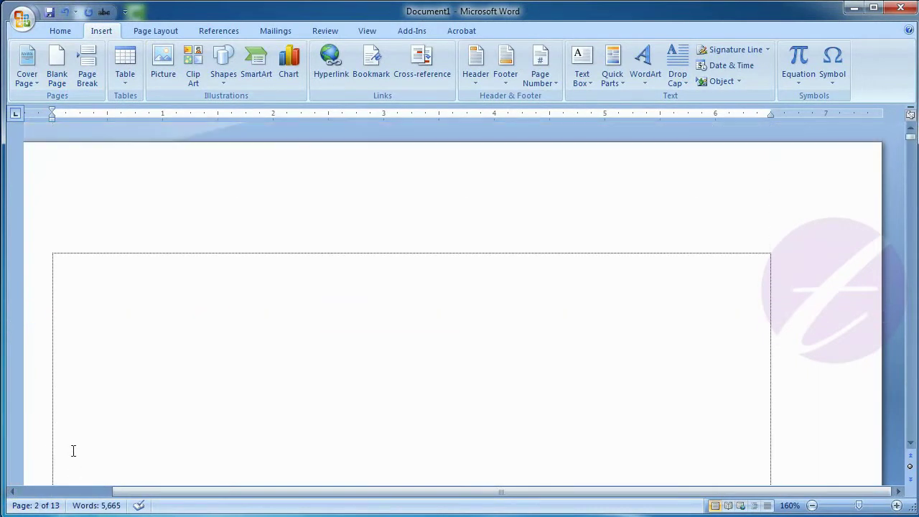
# Step: Delete the empty space and the page break after the short paragraph, then undo to restore the break
pyautogui.click(154, 285)
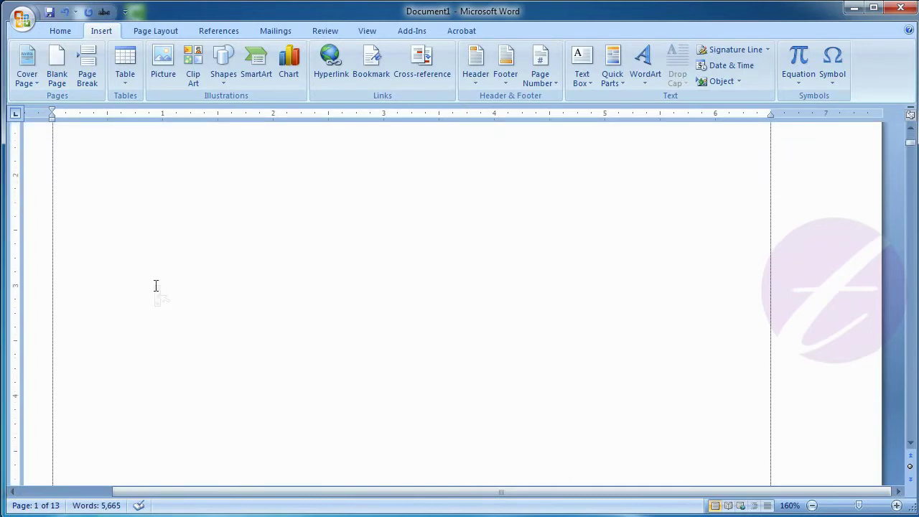
pyautogui.press('Delete')
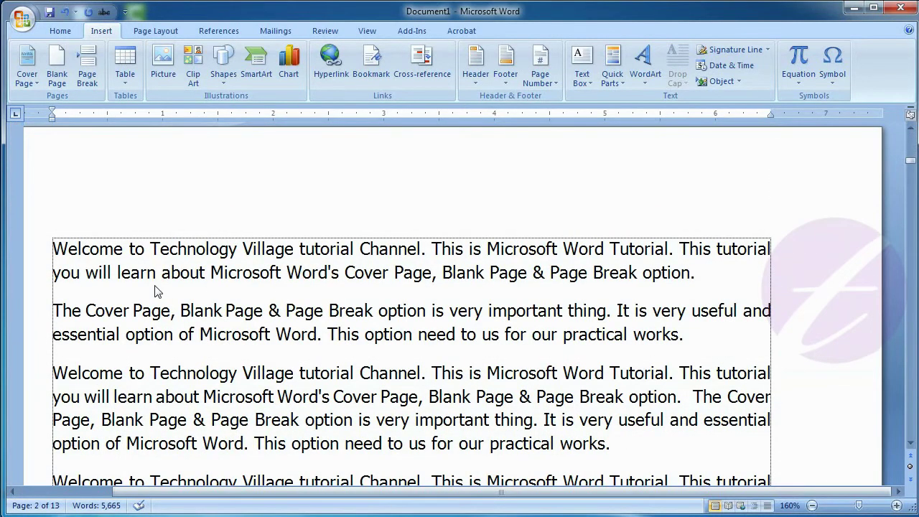
pyautogui.scroll(-3, 156, 287)
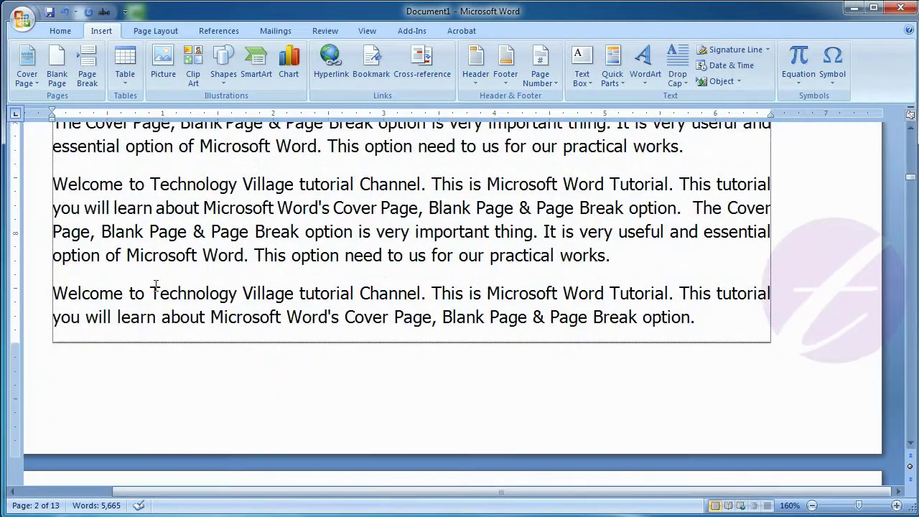
pyautogui.scroll(-1, 156, 288)
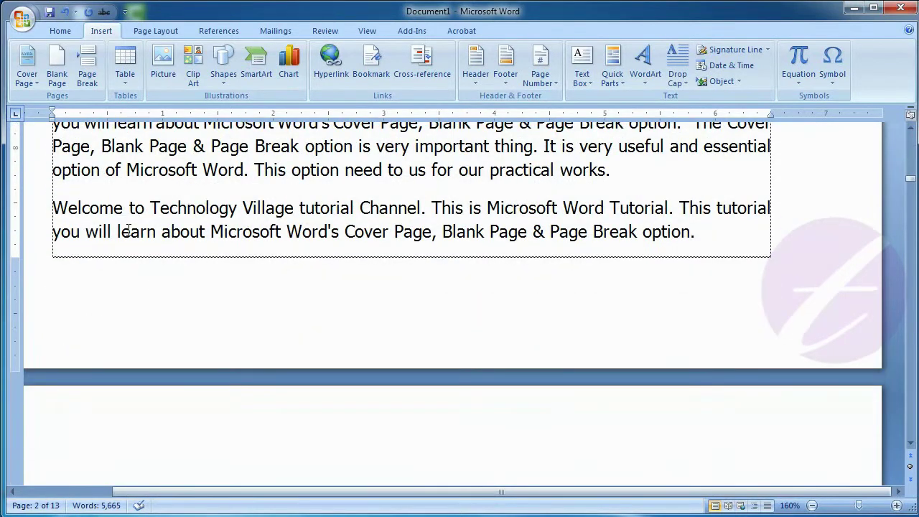
pyautogui.press('Delete')
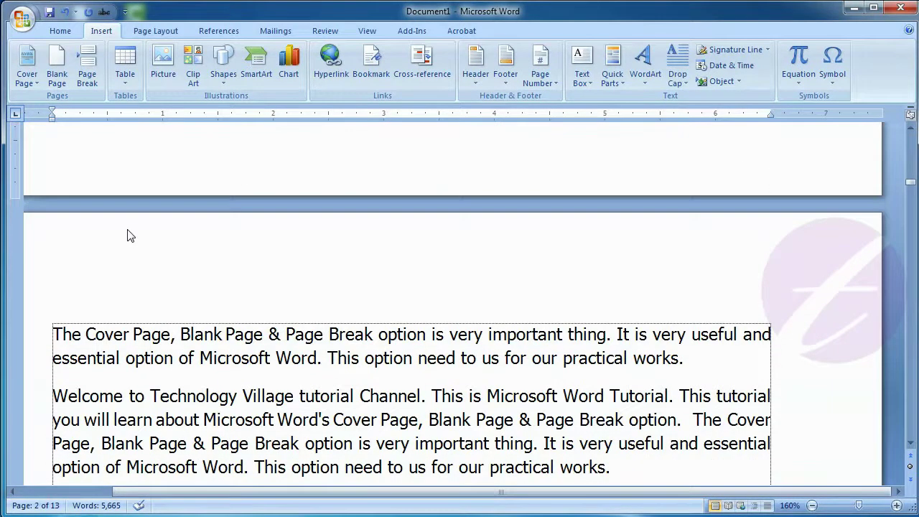
pyautogui.hotkey('ctrl', 'z')
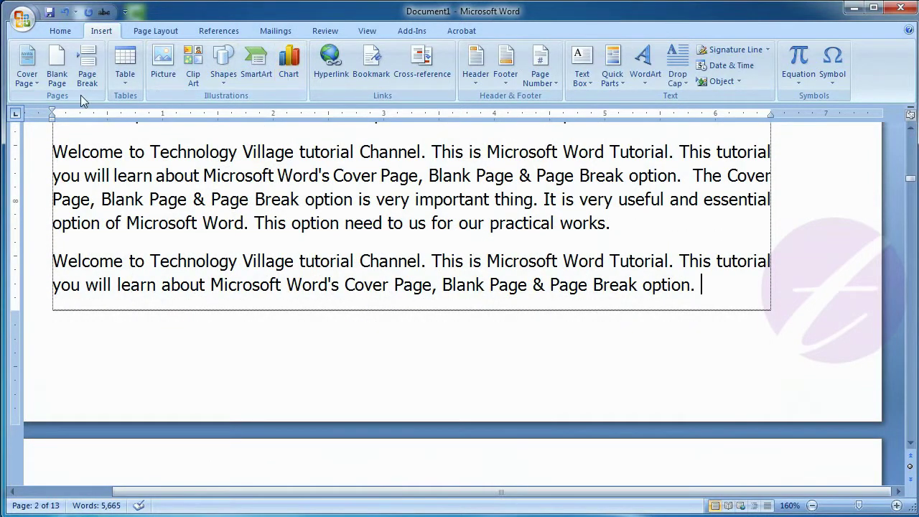
# Step: Add another blank page after the short paragraph and delete the empty line above page 4's text
pyautogui.click(58, 75)
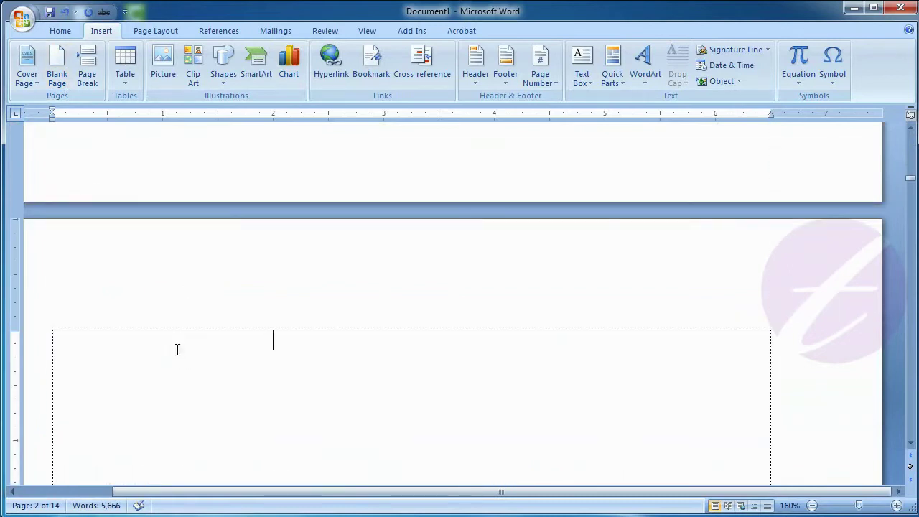
pyautogui.scroll(-10, 185, 379)
pyautogui.scroll(-2, 185, 379)
pyautogui.scroll(-3, 184, 380)
pyautogui.scroll(-3, 184, 379)
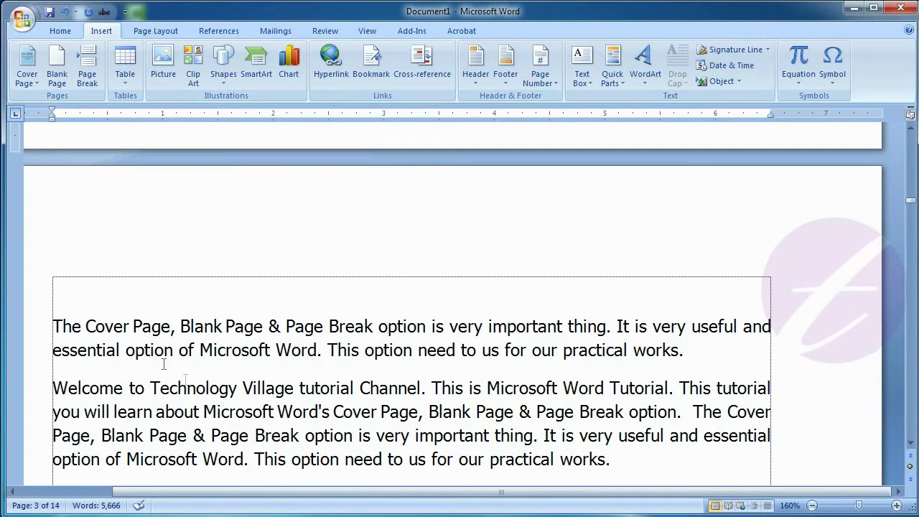
pyautogui.click(56, 327)
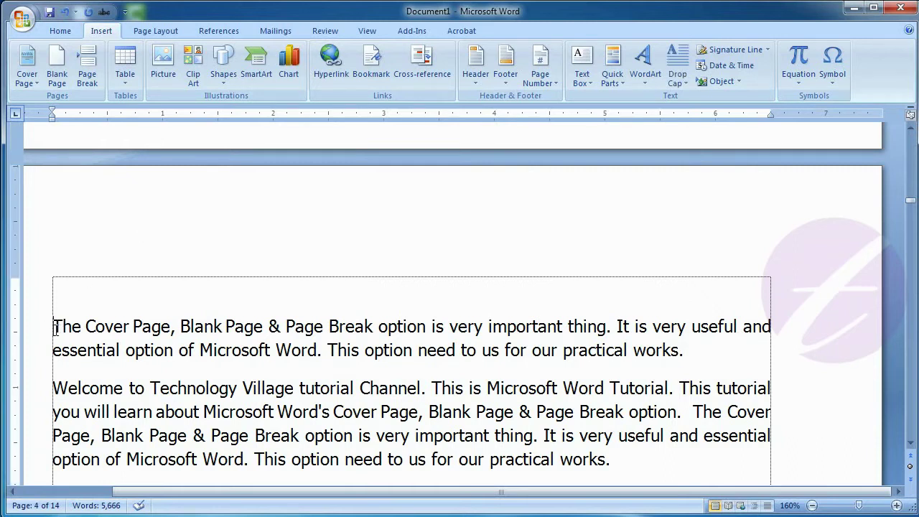
pyautogui.press('BackSpace')
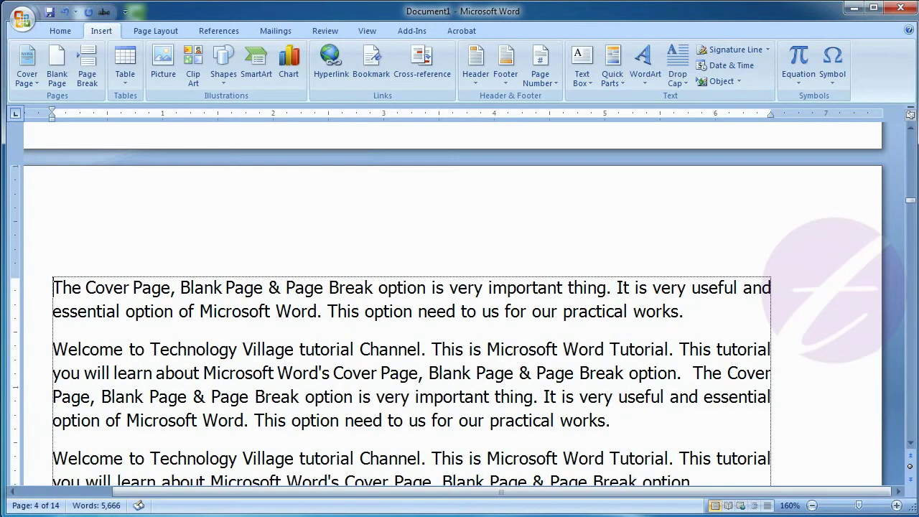
# Step: Pull the 'The Cover Page' paragraph back up onto page 3 and review the pages
pyautogui.press('BackSpace')
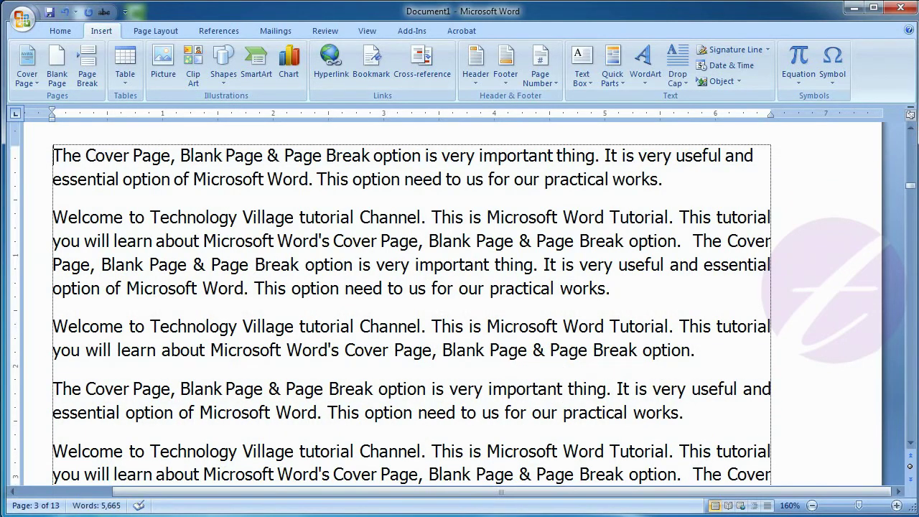
pyautogui.scroll(1, 61, 331)
pyautogui.scroll(-3, 92, 334)
pyautogui.scroll(-1, 91, 338)
pyautogui.scroll(-5, 91, 335)
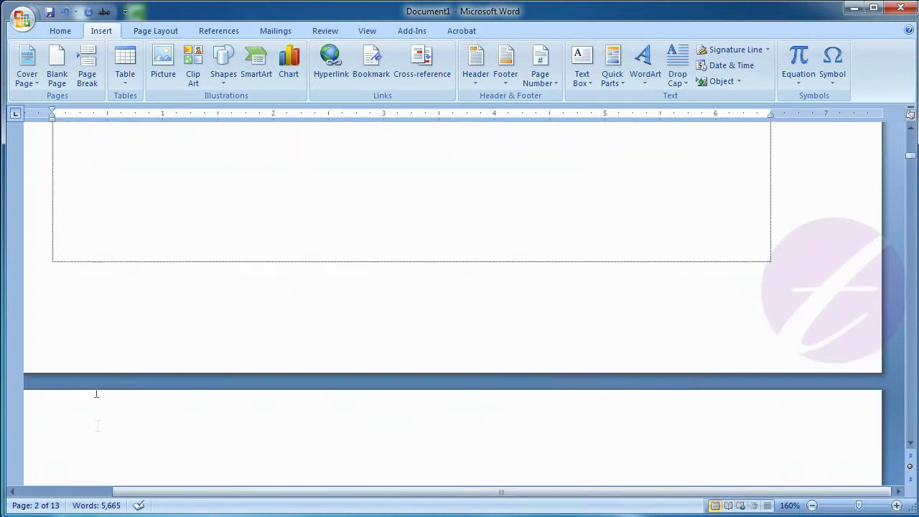
pyautogui.scroll(3, 96, 402)
pyautogui.scroll(-3, 98, 431)
pyautogui.scroll(3, 98, 431)
pyautogui.scroll(-1, 96, 428)
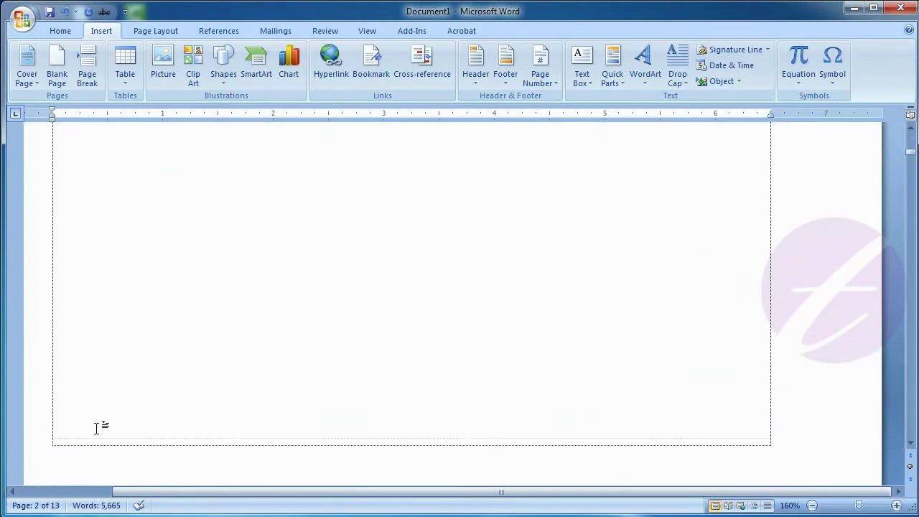
pyautogui.scroll(-5, 96, 428)
pyautogui.scroll(-3, 98, 430)
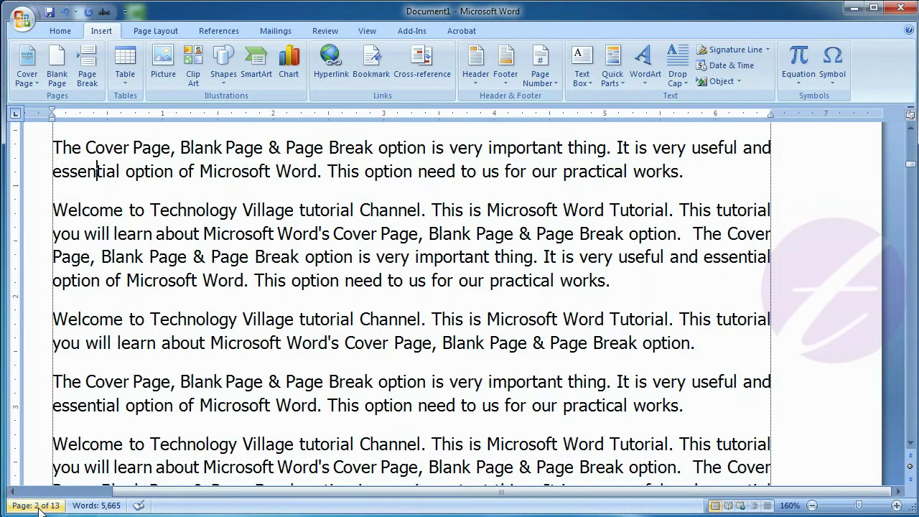
pyautogui.scroll(-2, 189, 332)
pyautogui.scroll(-3, 189, 332)
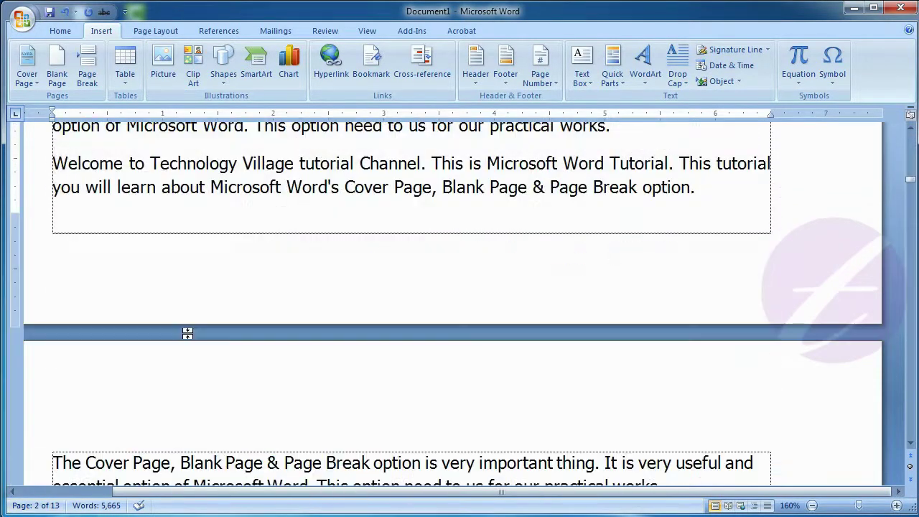
pyautogui.scroll(-3, 189, 333)
# Step: Insert a page break before the 'Welcome to Technology Village' paragraph
pyautogui.click(189, 333)
pyautogui.scroll(-2, 189, 333)
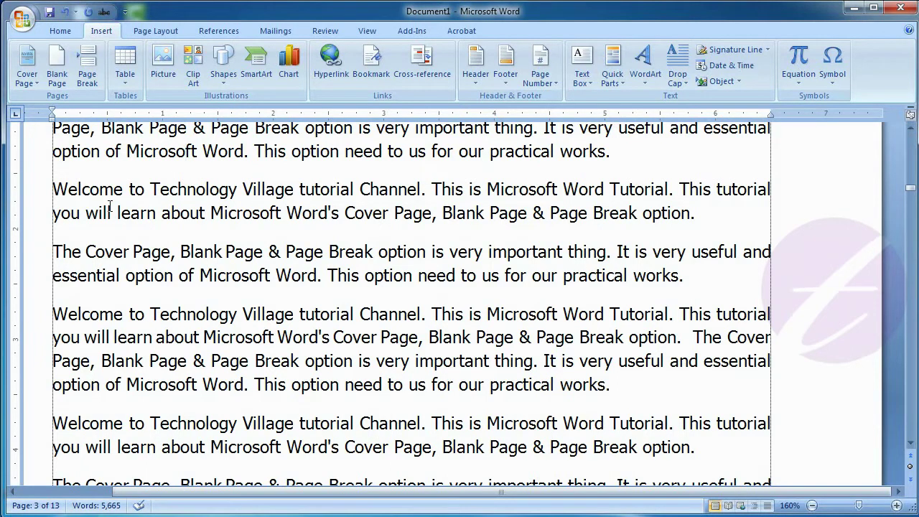
pyautogui.scroll(-2, 89, 127)
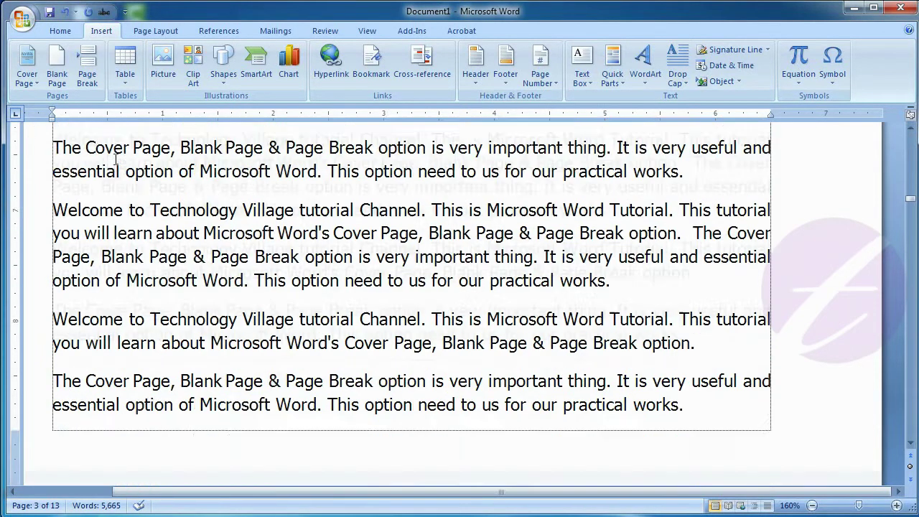
pyautogui.scroll(-4, 115, 160)
pyautogui.scroll(-3, 115, 159)
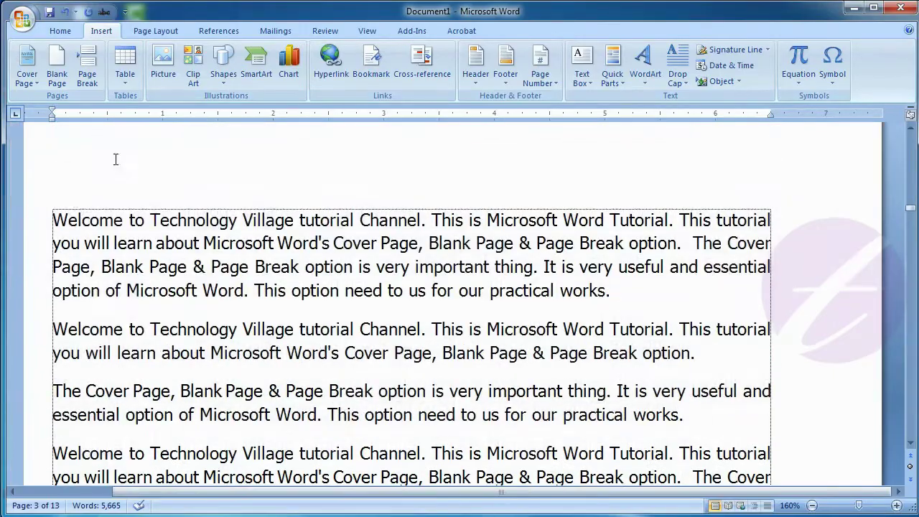
pyautogui.click(56, 218)
pyautogui.scroll(-1, 56, 217)
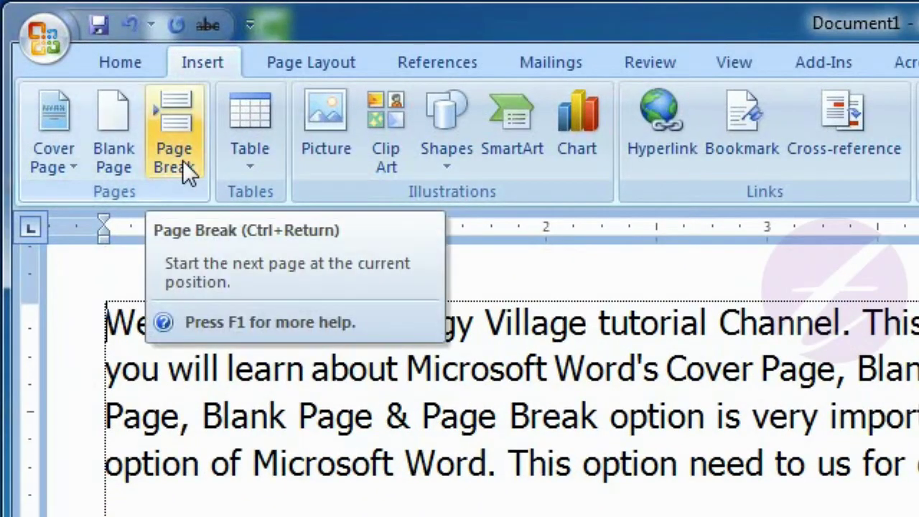
pyautogui.click(183, 160)
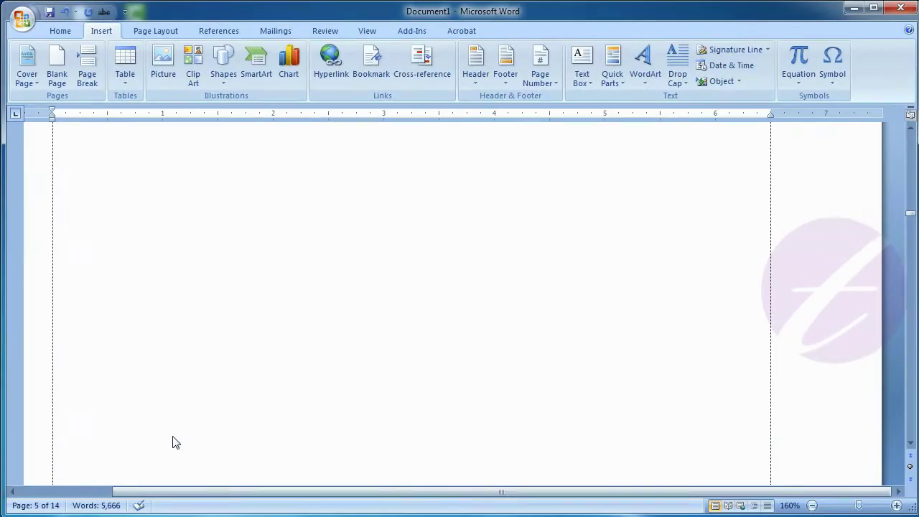
# Step: Delete the page break to bring the text back, then select the word 'essential'
pyautogui.scroll(2, 172, 436)
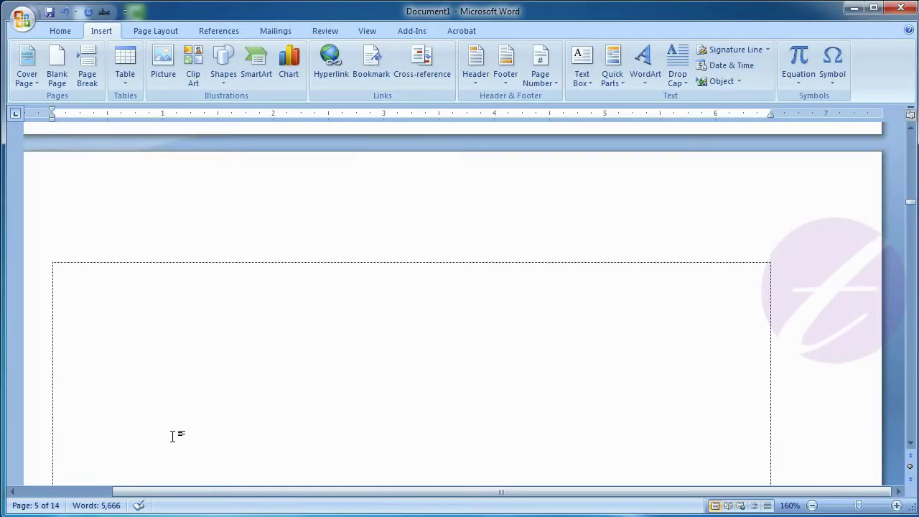
pyautogui.click(82, 291)
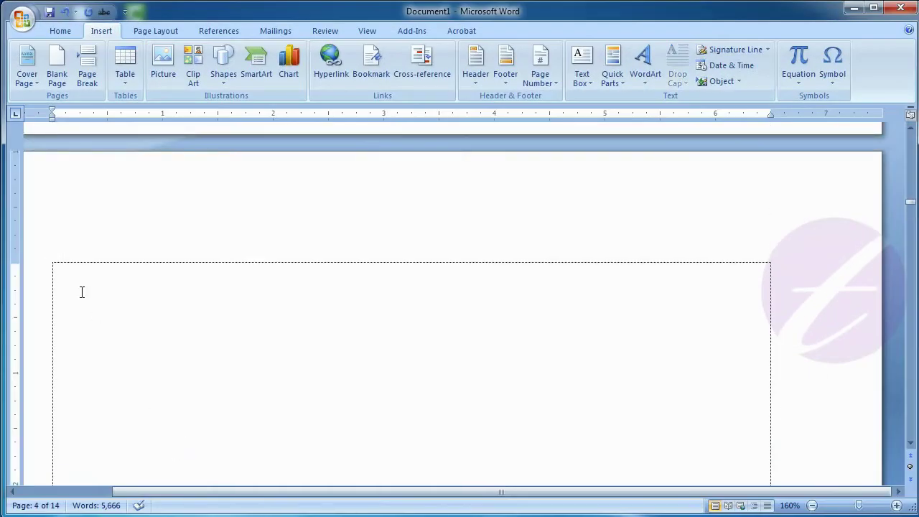
pyautogui.scroll(1, 82, 291)
pyautogui.press('Delete')
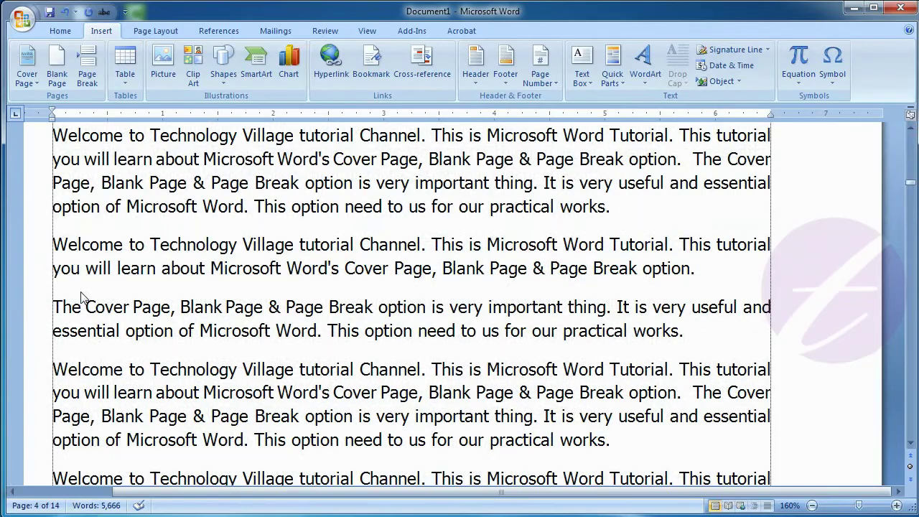
pyautogui.scroll(-1, 82, 296)
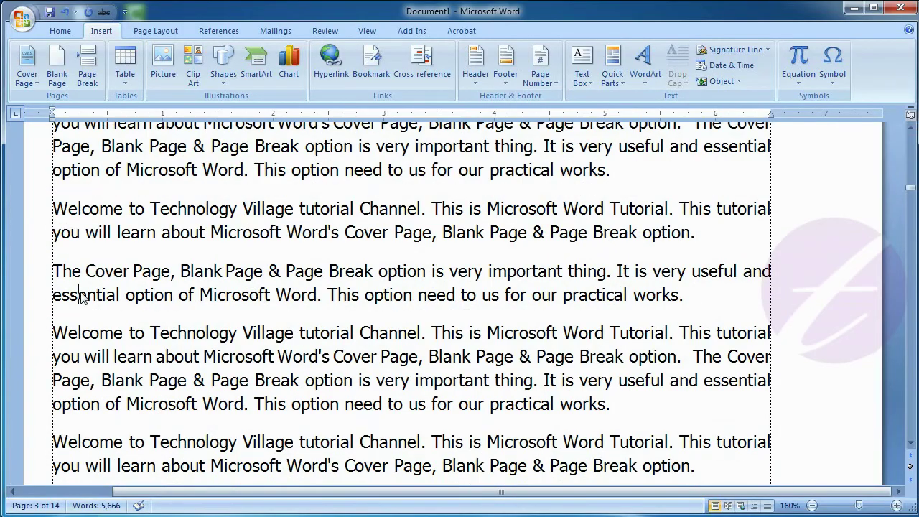
pyautogui.doubleClick(82, 295)
# Step: Check the empty page and the page 5 text, placing the insertion point in its second paragraph
pyautogui.scroll(-1, 82, 297)
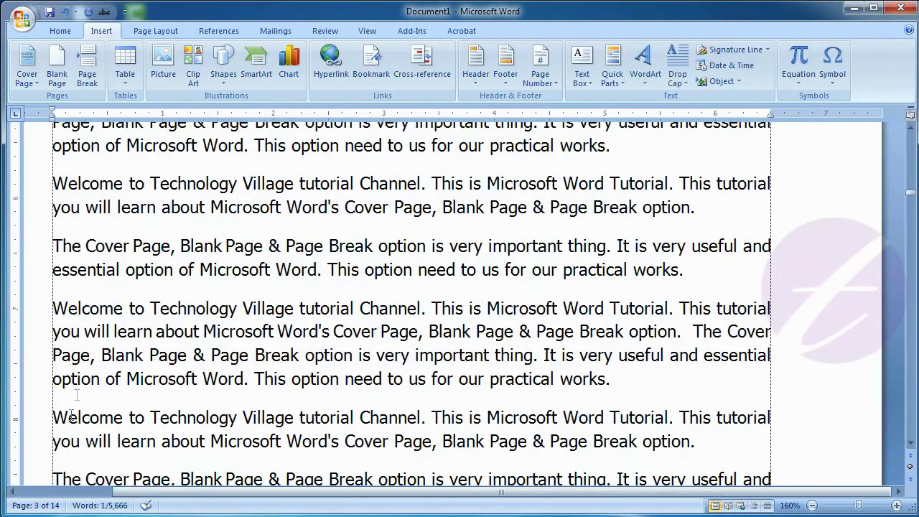
pyautogui.scroll(-5, 172, 380)
pyautogui.scroll(-5, 173, 388)
pyautogui.click(173, 386)
pyautogui.scroll(-1, 204, 380)
pyautogui.scroll(-10, 204, 379)
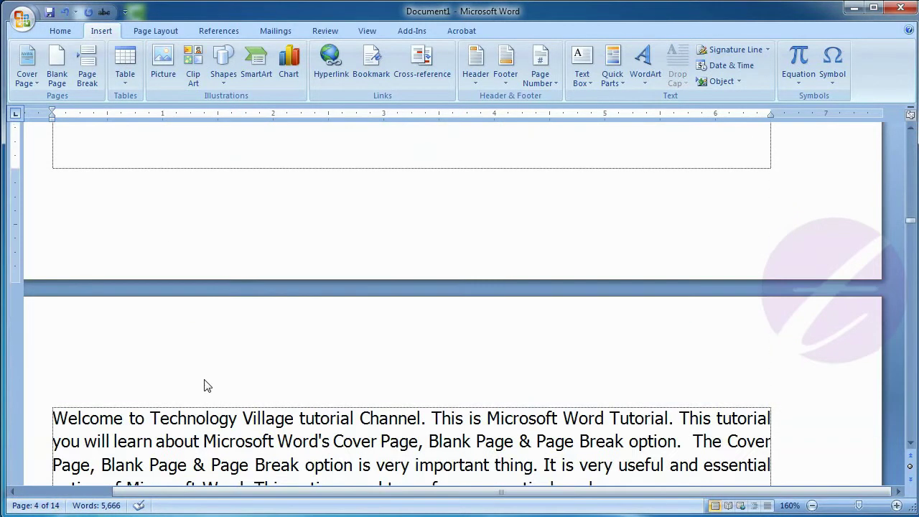
pyautogui.click(194, 441)
pyautogui.scroll(-3, 194, 441)
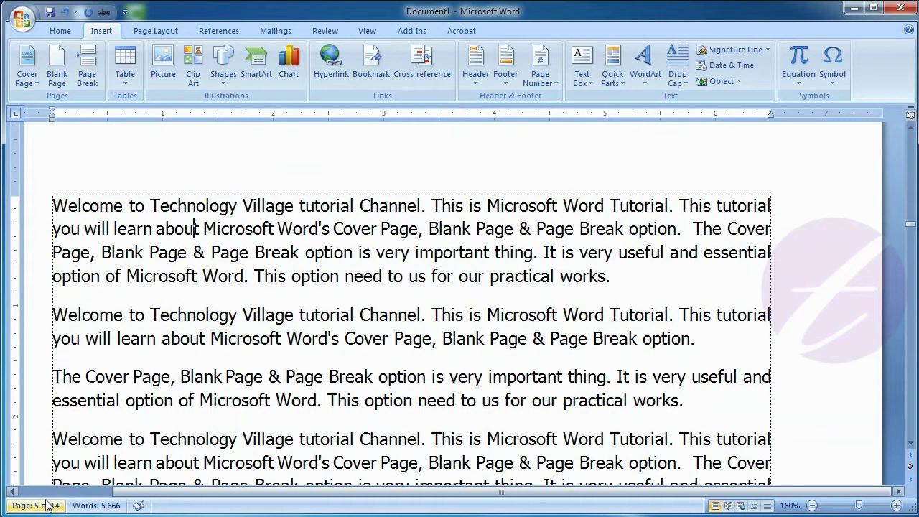
pyautogui.click(190, 343)
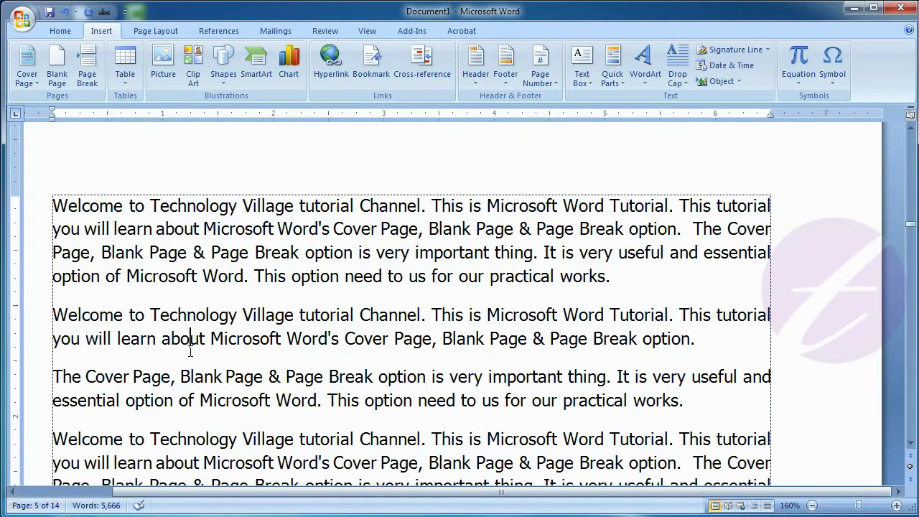
# Step: Put the insertion point at the start of the first paragraph
pyautogui.scroll(2, 191, 350)
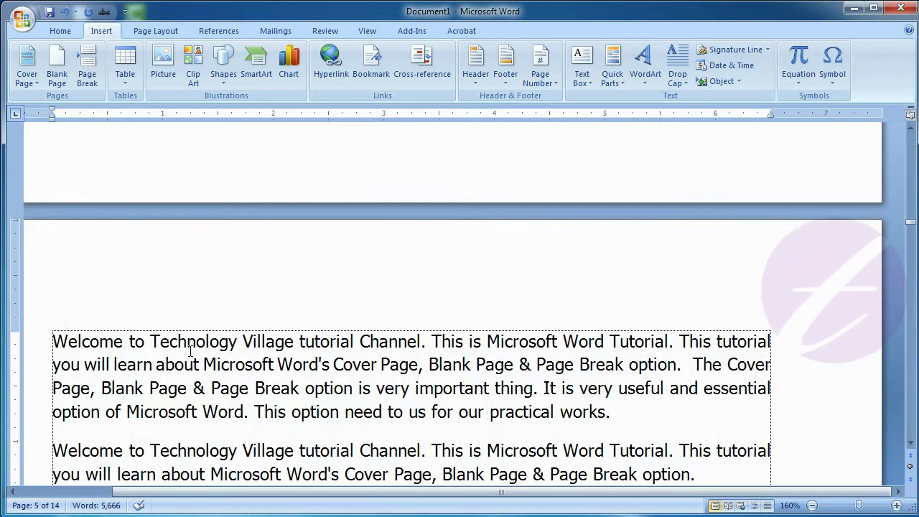
pyautogui.scroll(2, 133, 171)
pyautogui.scroll(1, 133, 171)
pyautogui.scroll(2, 133, 171)
pyautogui.scroll(1, 133, 171)
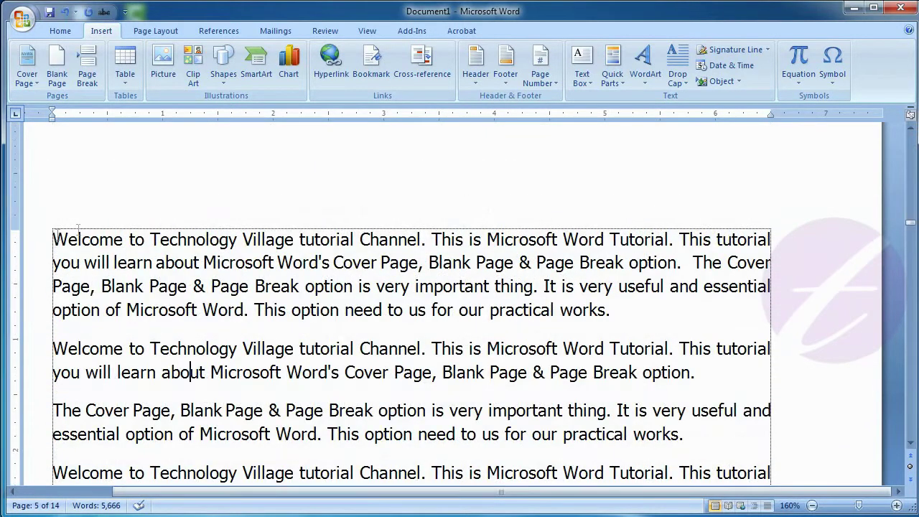
pyautogui.click(54, 239)
pyautogui.scroll(-2, 110, 262)
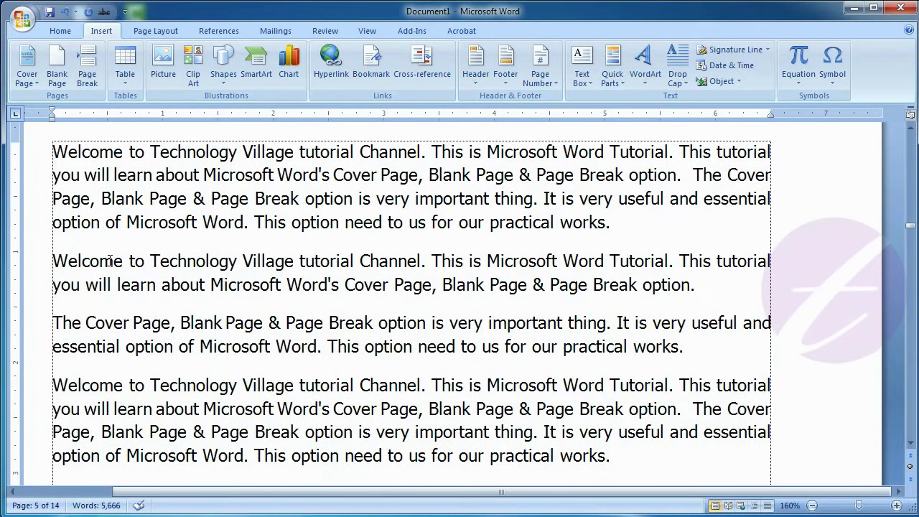
pyautogui.scroll(-2, 100, 220)
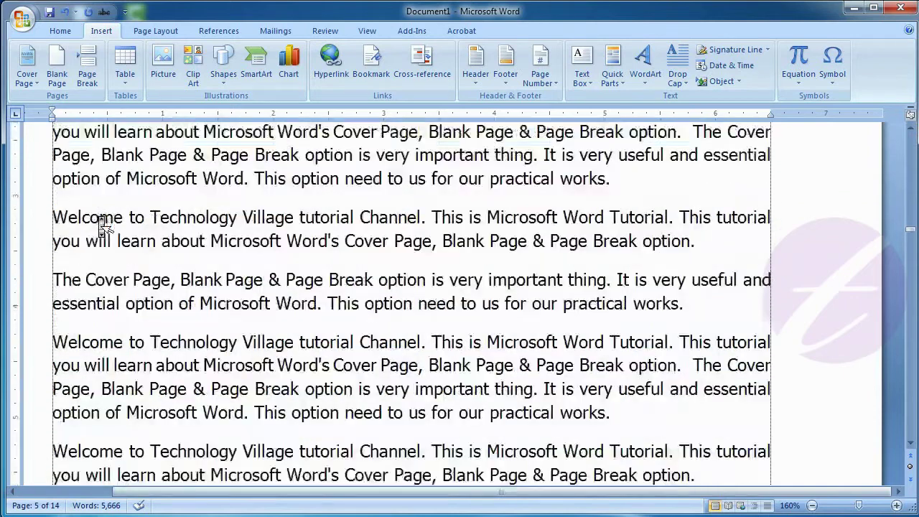
# Step: Insert a page break before 'This option need to us for our practical works.'
pyautogui.click(329, 279)
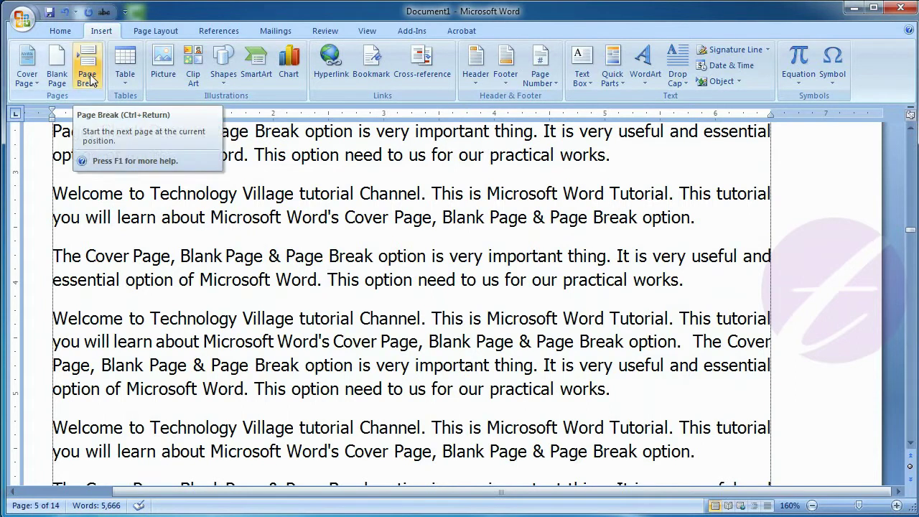
pyautogui.click(87, 77)
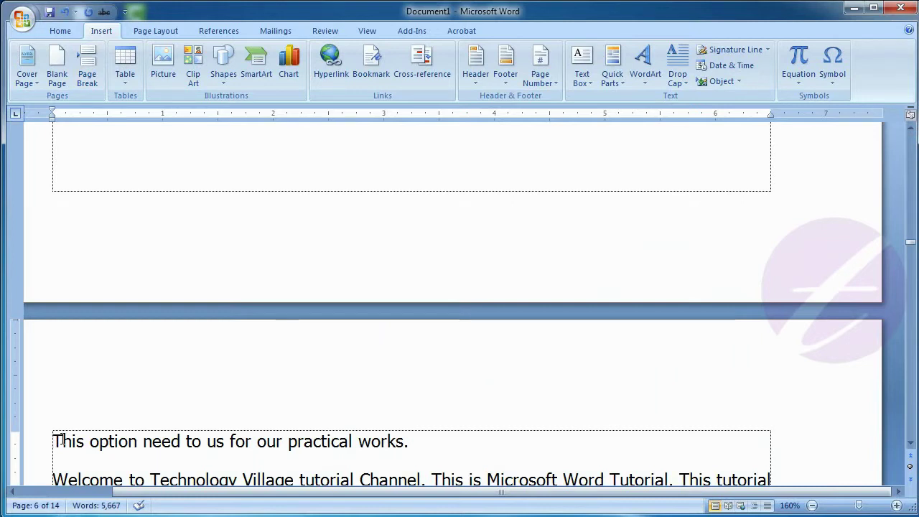
pyautogui.scroll(-3, 58, 440)
pyautogui.scroll(2, 119, 276)
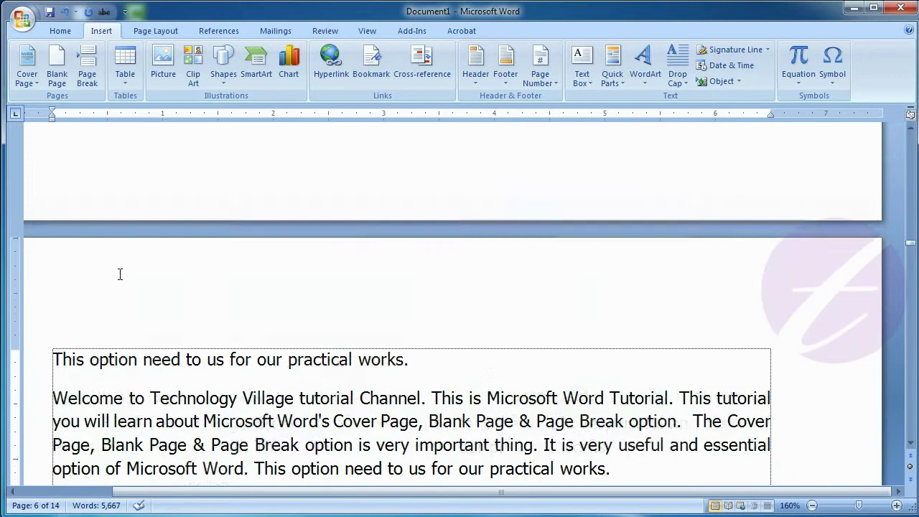
pyautogui.scroll(4, 120, 276)
pyautogui.scroll(4, 119, 276)
pyautogui.scroll(-3, 195, 334)
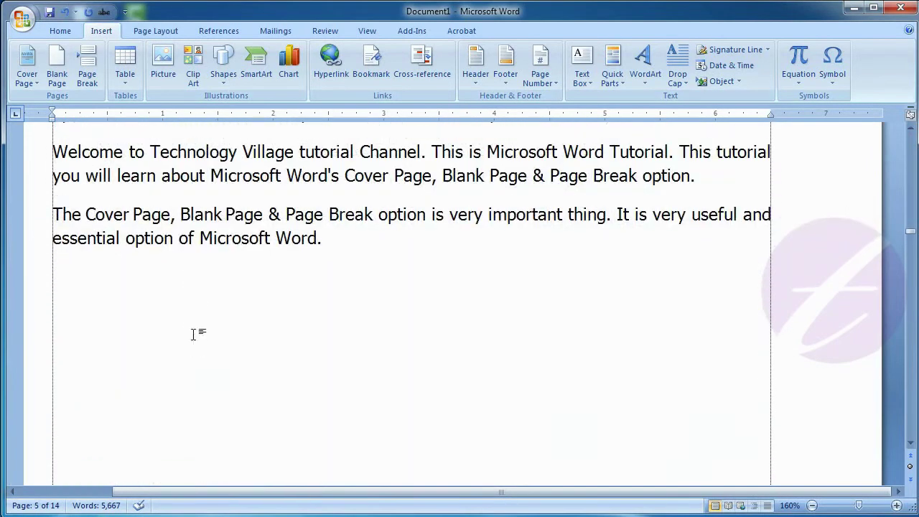
# Step: Check pages 5 and 6, placing the insertion point after 'Microsoft Word.' and at page 6's start
pyautogui.click(344, 244)
pyautogui.scroll(-4, 291, 318)
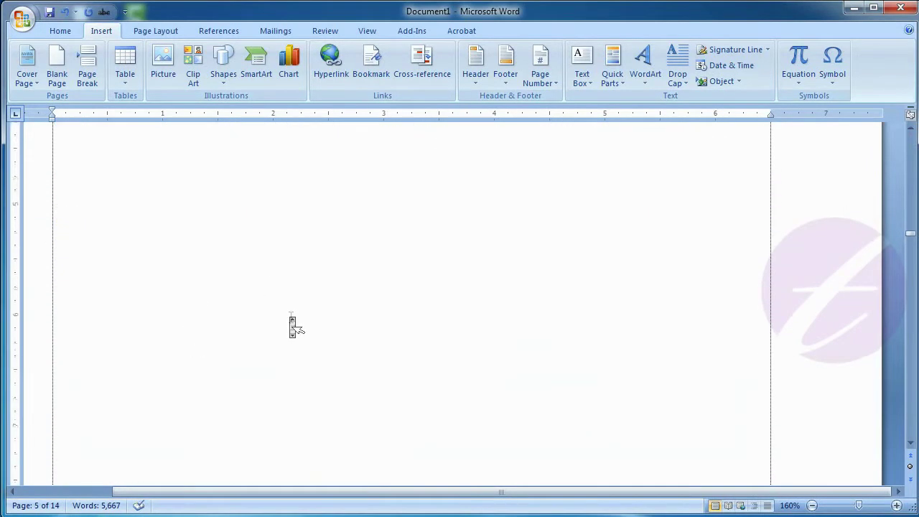
pyautogui.scroll(-2, 291, 318)
pyautogui.scroll(-2, 291, 318)
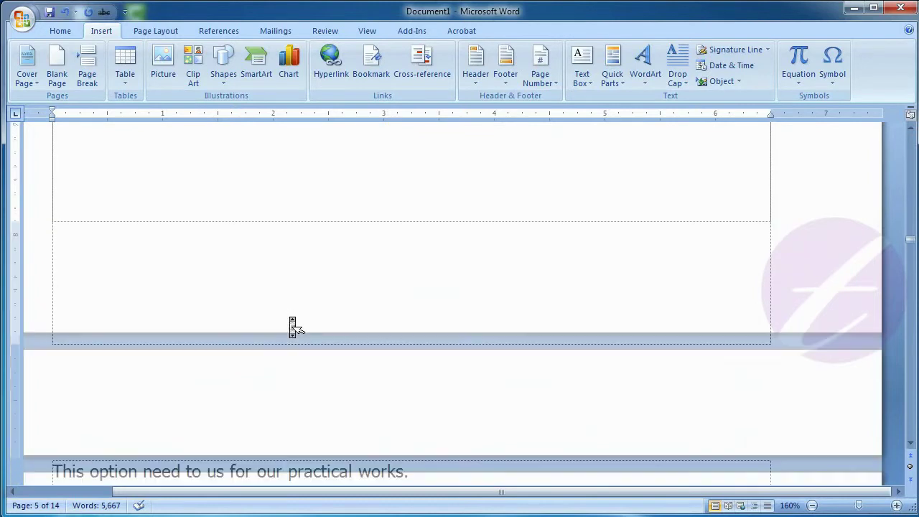
pyautogui.scroll(-2, 291, 324)
pyautogui.click(291, 319)
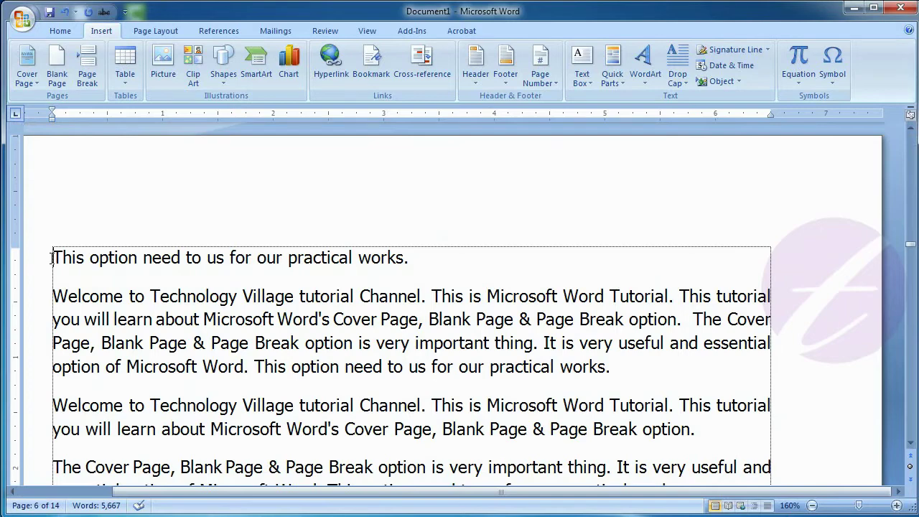
pyautogui.click(52, 257)
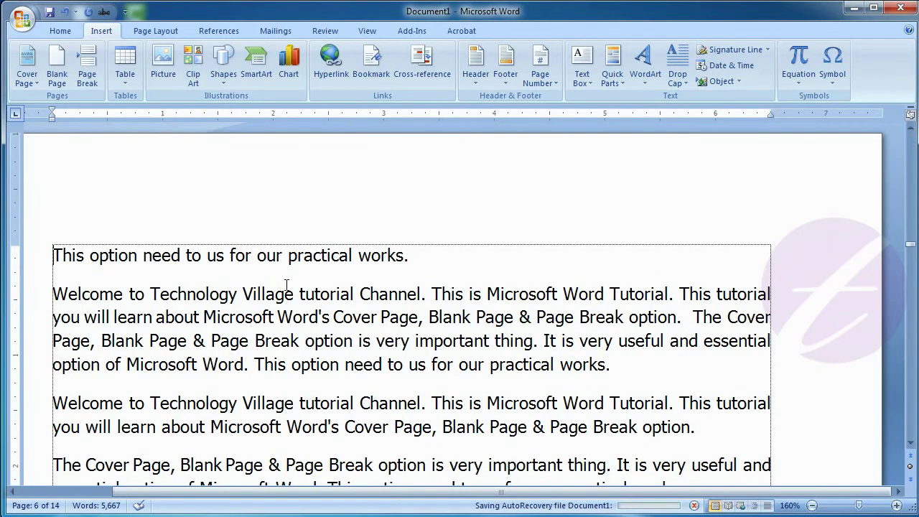
pyautogui.scroll(-5, 291, 293)
pyautogui.scroll(-1, 289, 293)
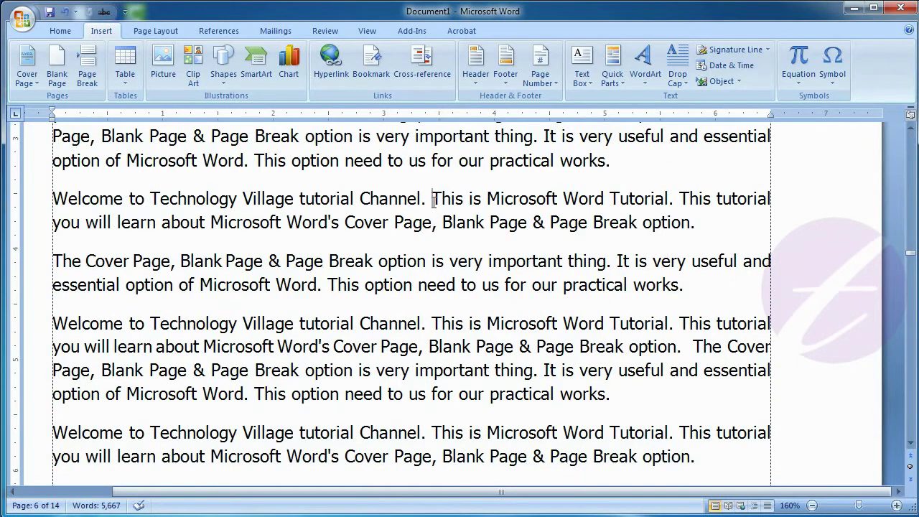
# Step: Insert a blank page before 'This is Microsoft Word Tutorial', toggling the white space between pages
pyautogui.click(433, 201)
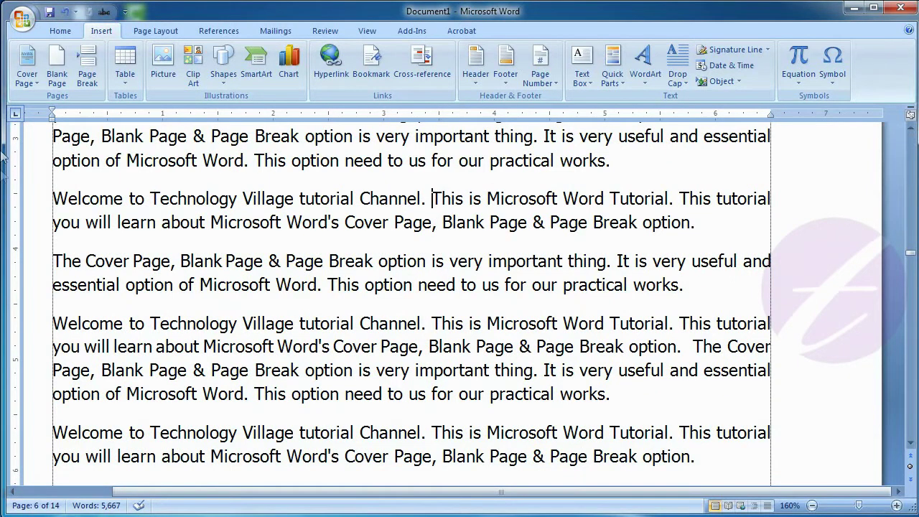
pyautogui.click(57, 68)
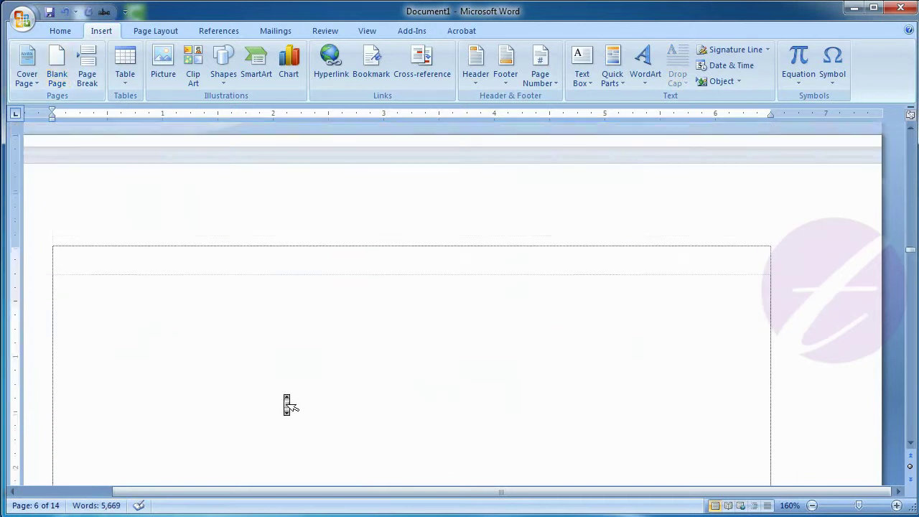
pyautogui.scroll(-1, 285, 396)
pyautogui.scroll(-8, 285, 395)
pyautogui.scroll(-8, 285, 395)
pyautogui.scroll(-3, 285, 395)
pyautogui.doubleClick(290, 405)
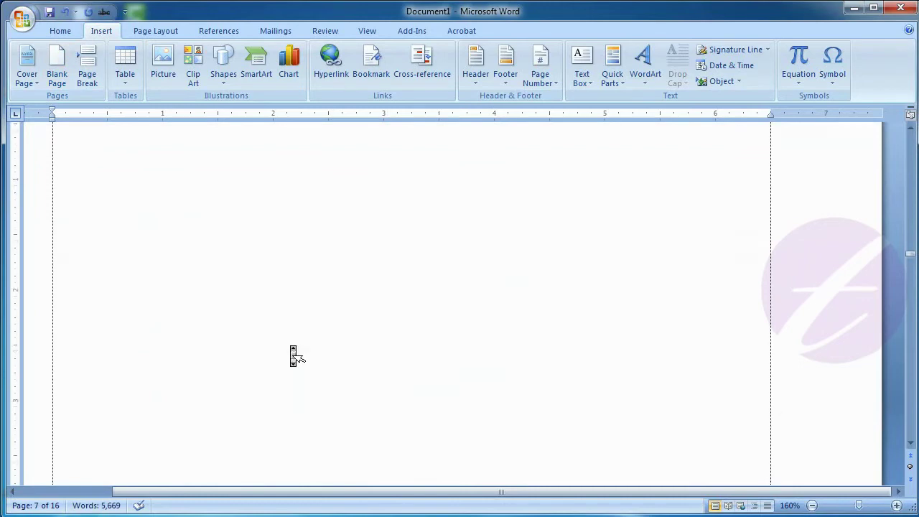
pyautogui.doubleClick(294, 356)
pyautogui.scroll(10, 294, 356)
pyautogui.scroll(10, 291, 352)
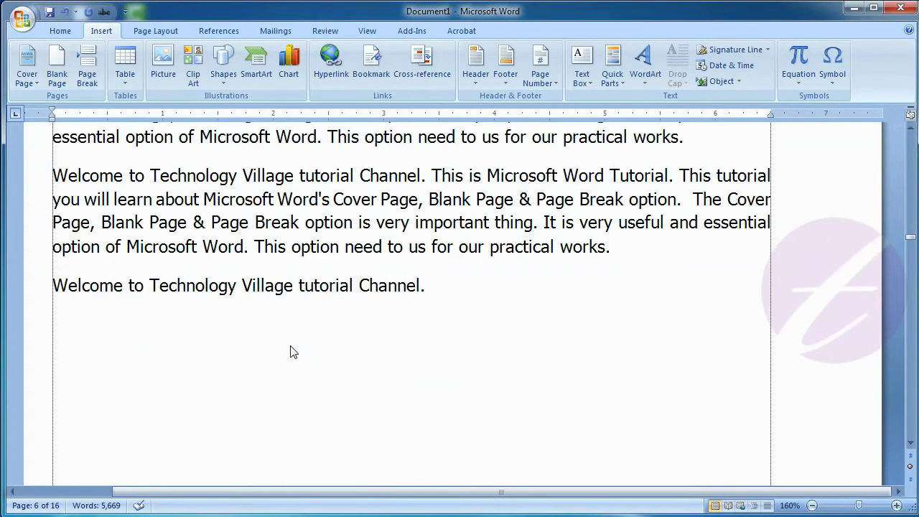
pyautogui.scroll(5, 293, 352)
pyautogui.scroll(-4, 293, 352)
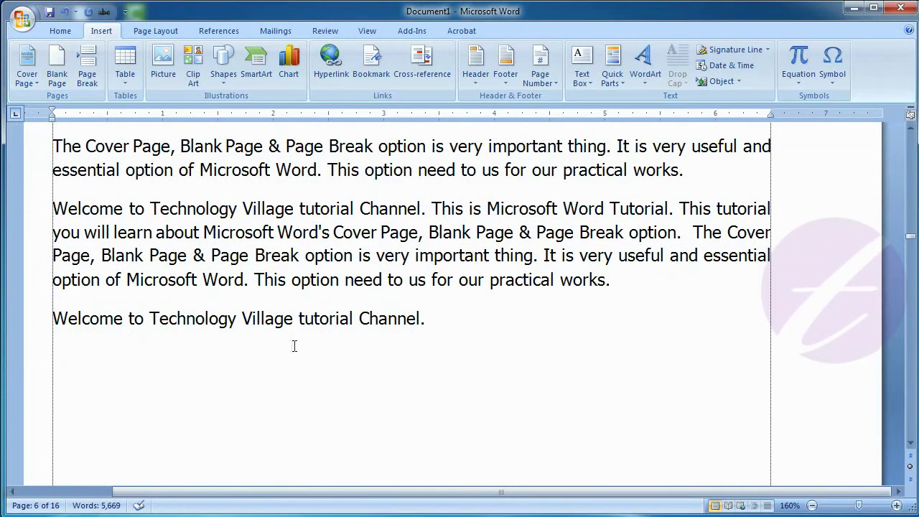
# Step: Pull the text up off the blank page after 'Channel.' and place the caret before 'This is Microsoft Word Tutorial'
pyautogui.click(436, 321)
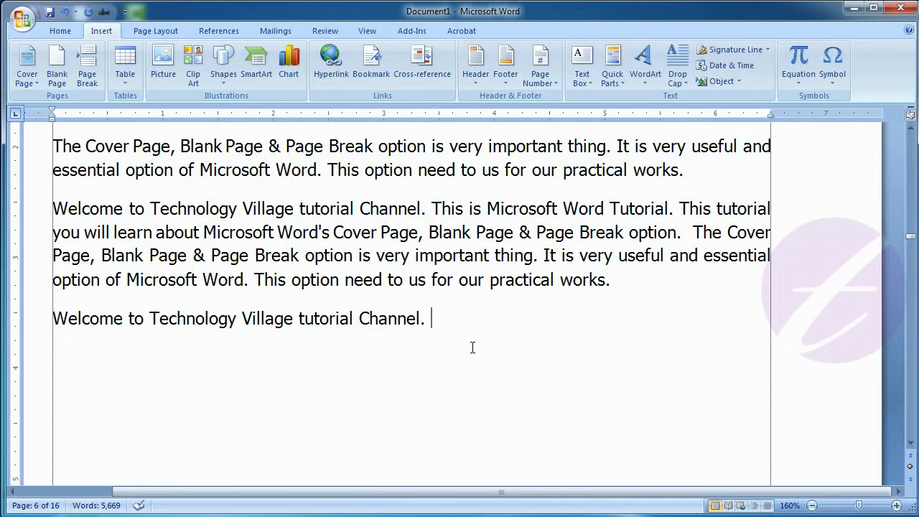
pyautogui.scroll(-5, 473, 347)
pyautogui.scroll(-3, 472, 348)
pyautogui.scroll(-3, 473, 348)
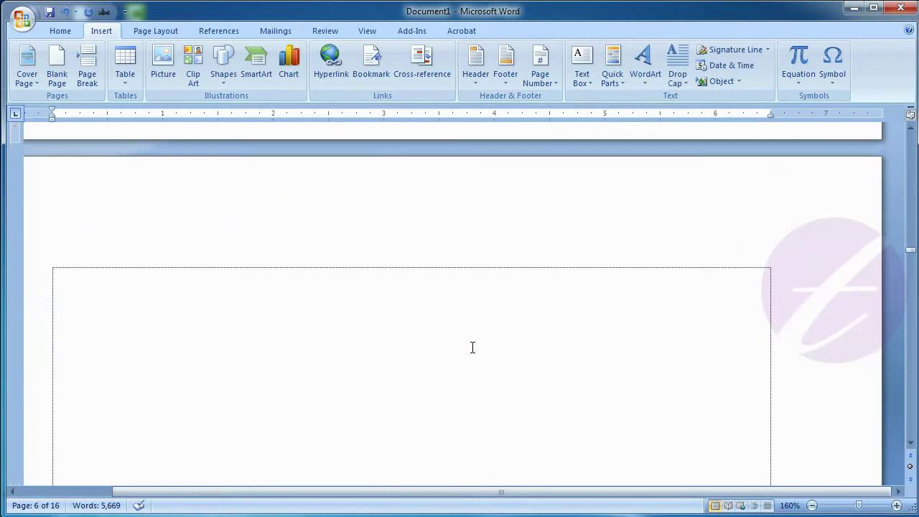
pyautogui.click(204, 353)
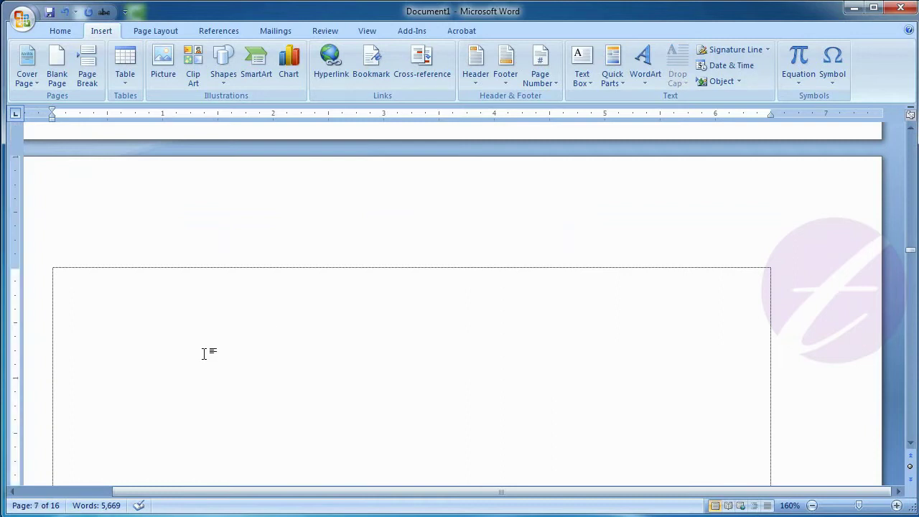
pyautogui.hotkey('ctrl', 'v')
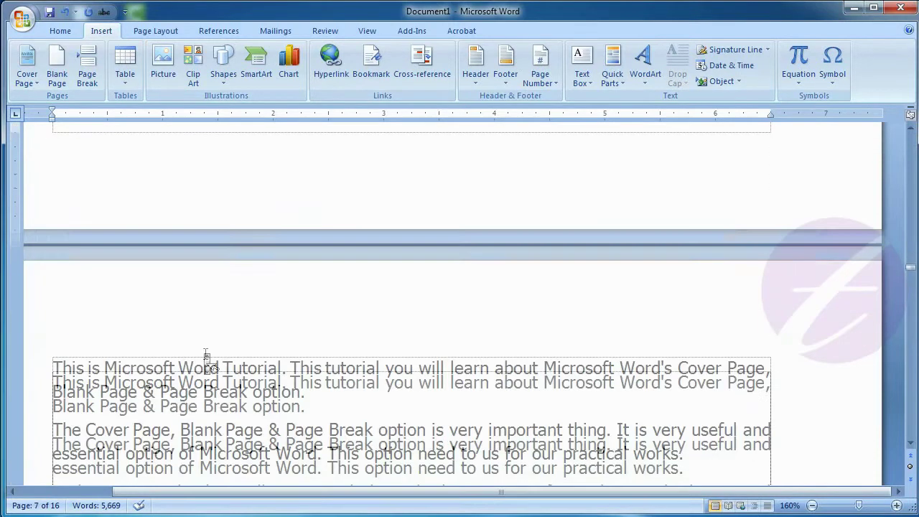
pyautogui.click(54, 288)
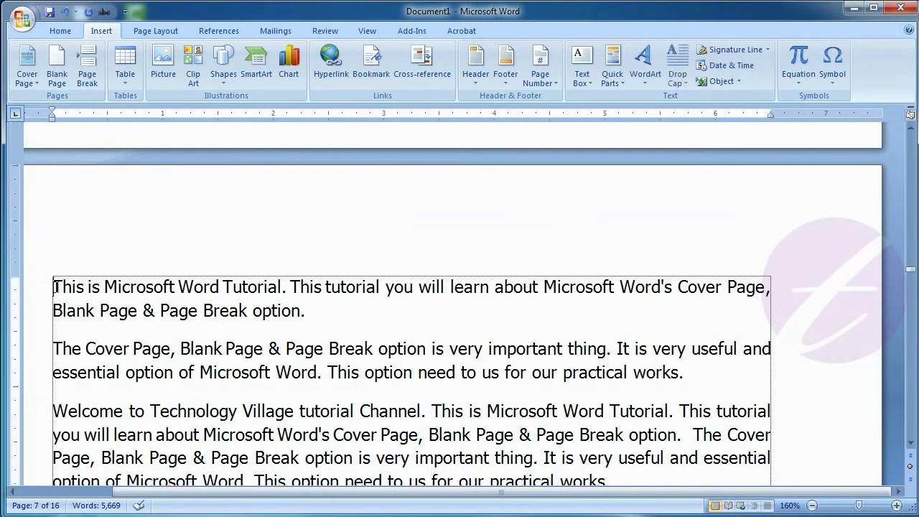
pyautogui.scroll(-5, 172, 305)
pyautogui.scroll(-2, 173, 304)
pyautogui.scroll(-2, 172, 304)
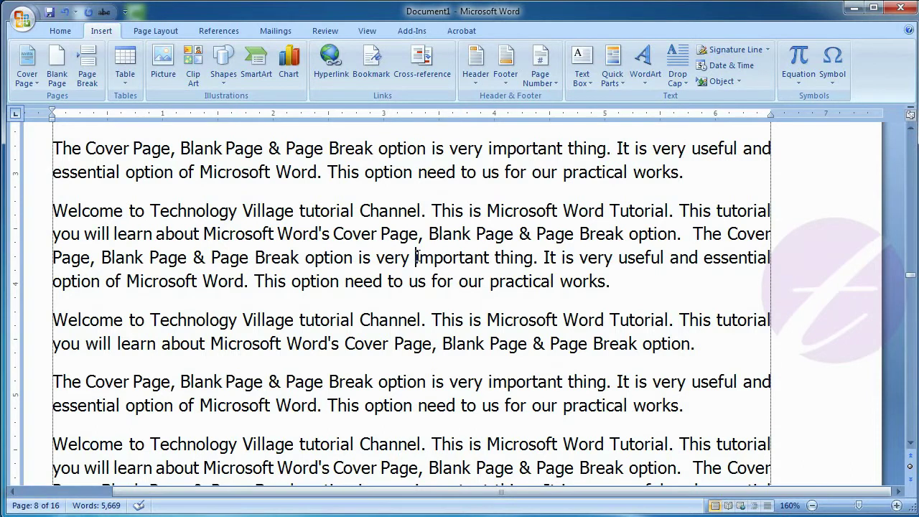
# Step: Insert a blank page after 'option is very', pushing 'important thing.' to page 10
pyautogui.click(59, 85)
pyautogui.doubleClick(314, 301)
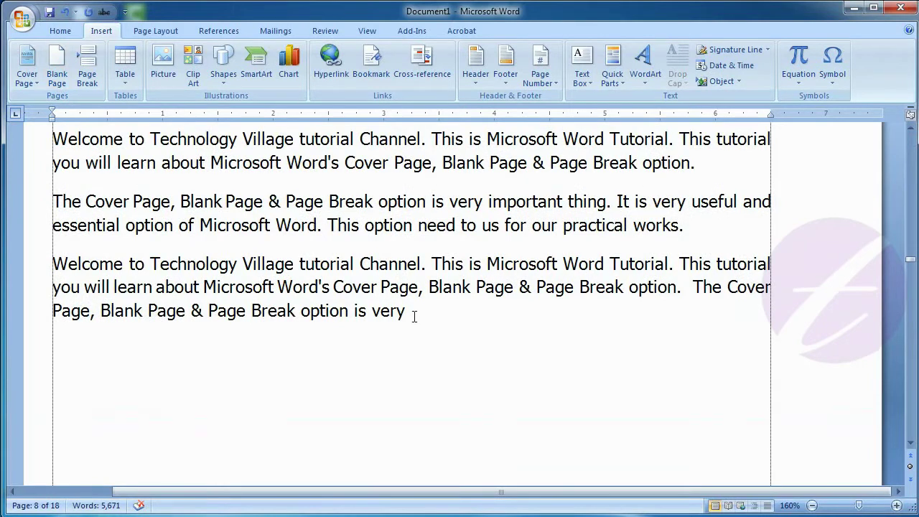
pyautogui.scroll(-5, 424, 316)
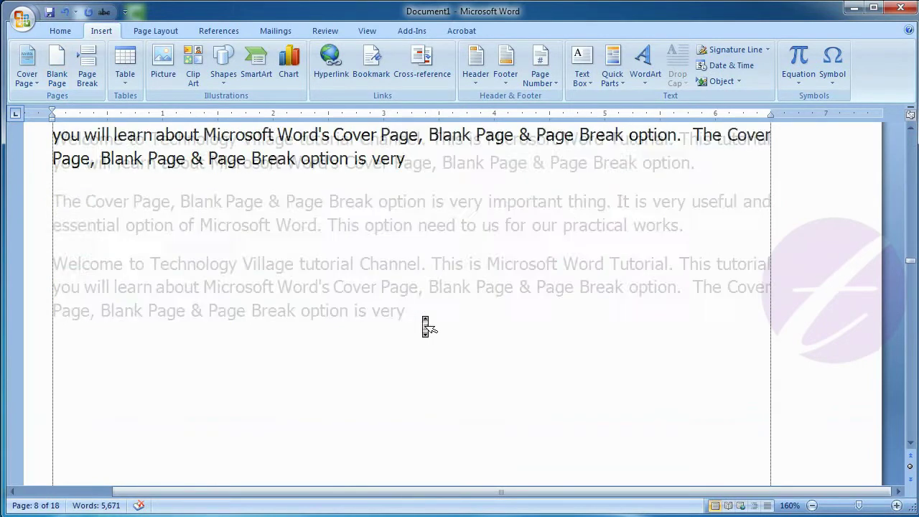
pyautogui.scroll(-10, 424, 317)
pyautogui.scroll(-1, 425, 324)
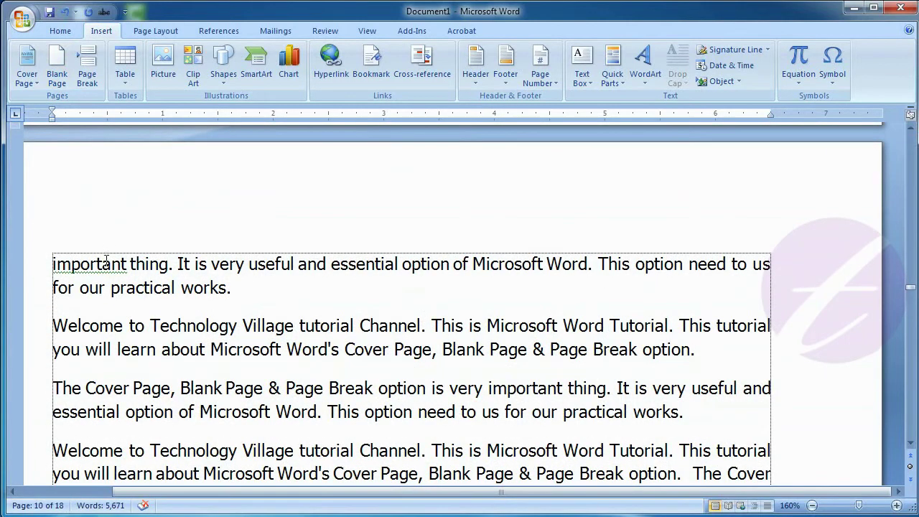
pyautogui.click(55, 263)
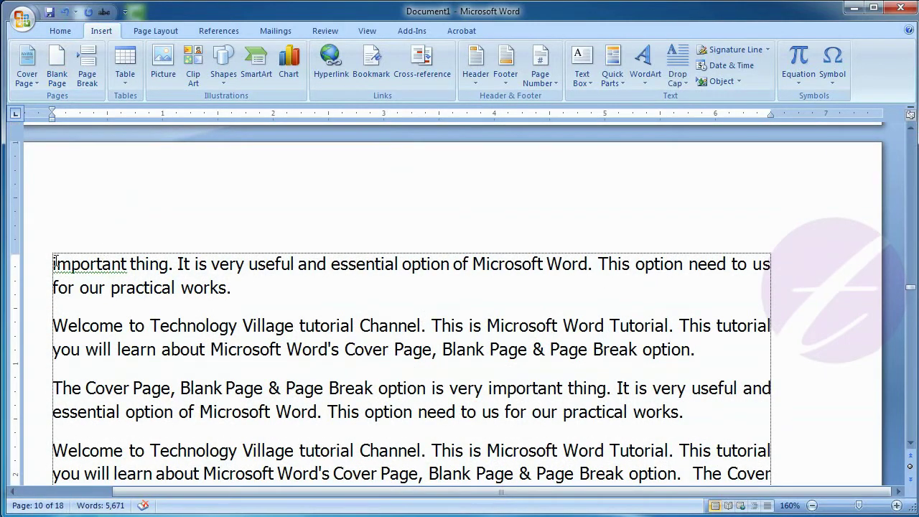